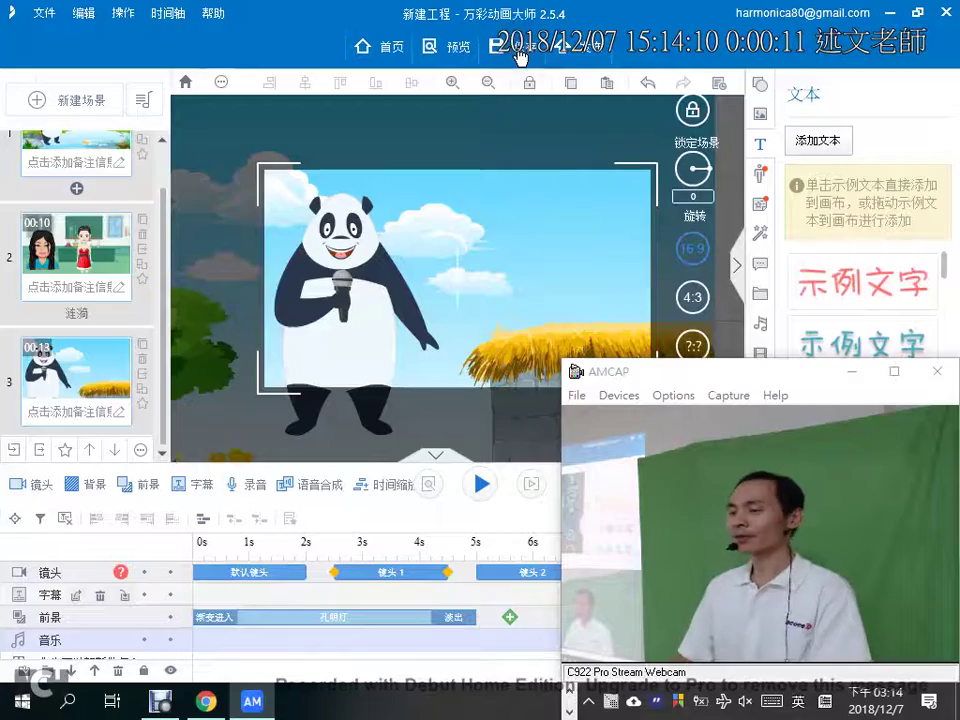
- Save the project to the Desktop as 新建工程.am
click(520, 57)
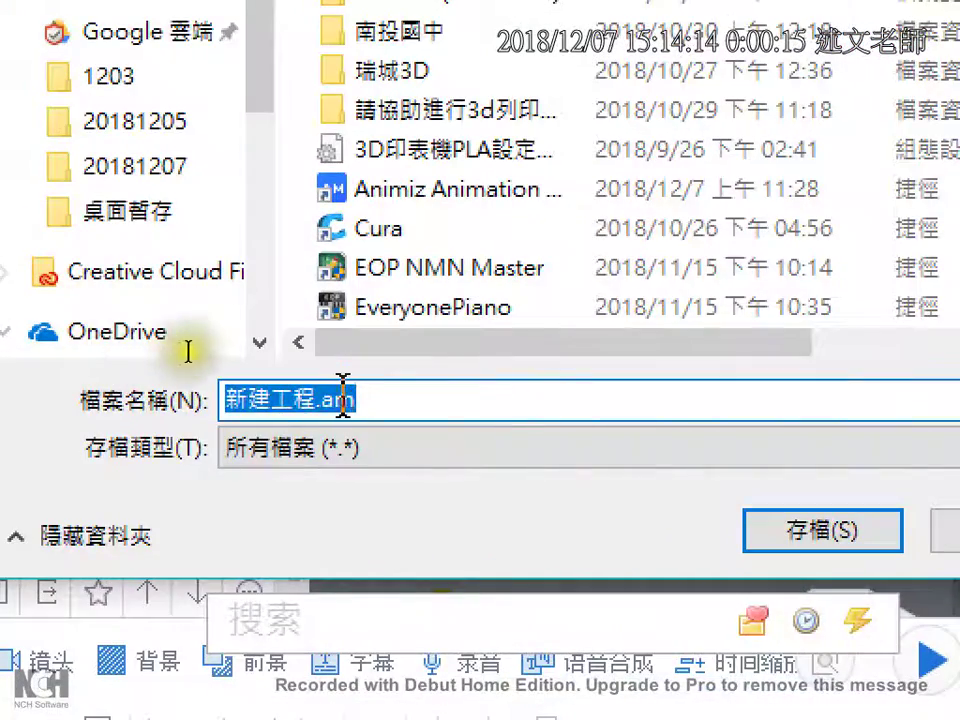
click(343, 399)
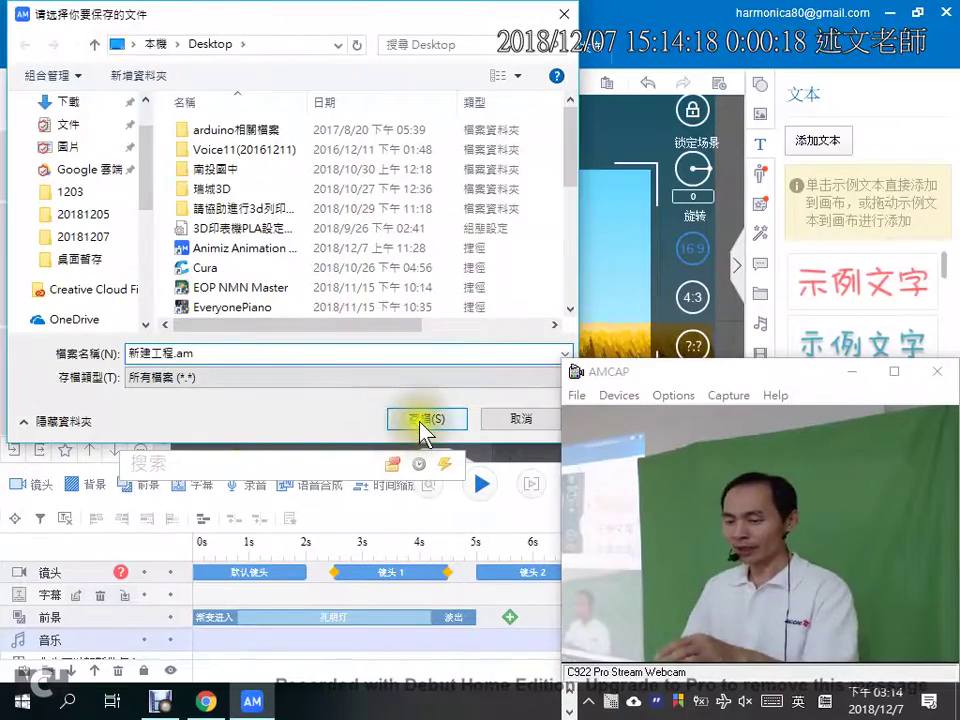
click(424, 419)
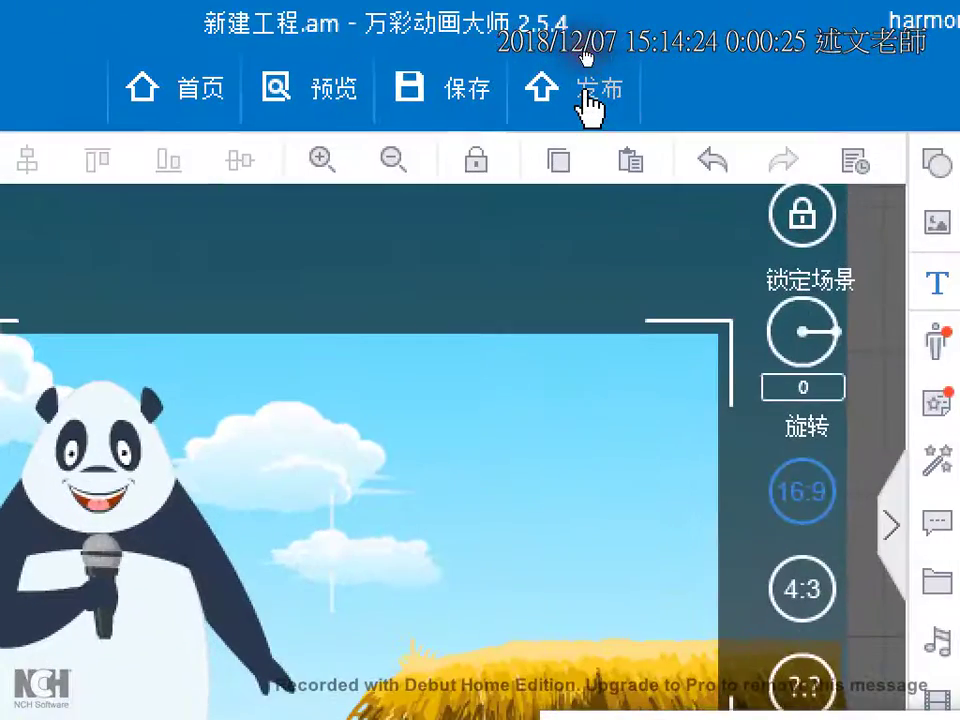
- Start publishing the animation with the type 输出到云:分享到微信 and proceed to its settings
click(590, 100)
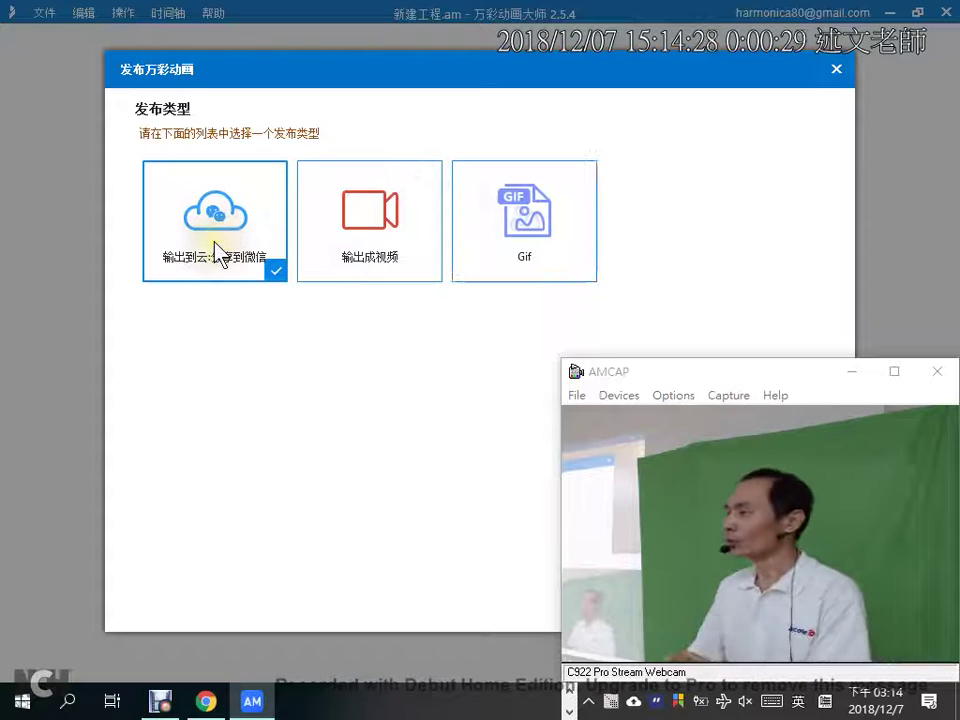
click(376, 234)
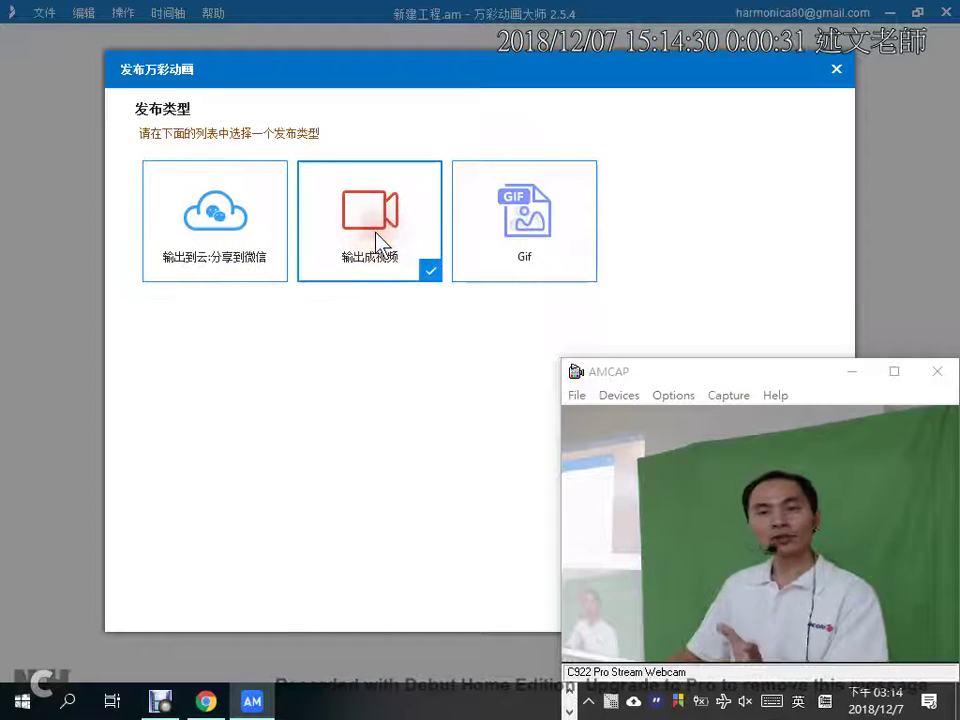
click(528, 240)
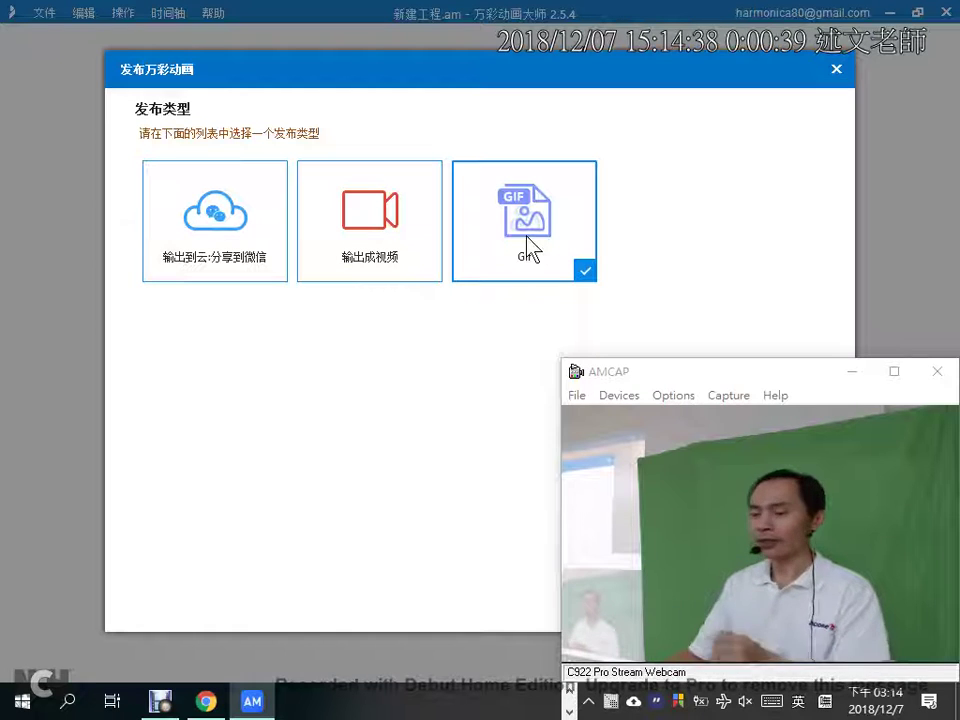
click(246, 258)
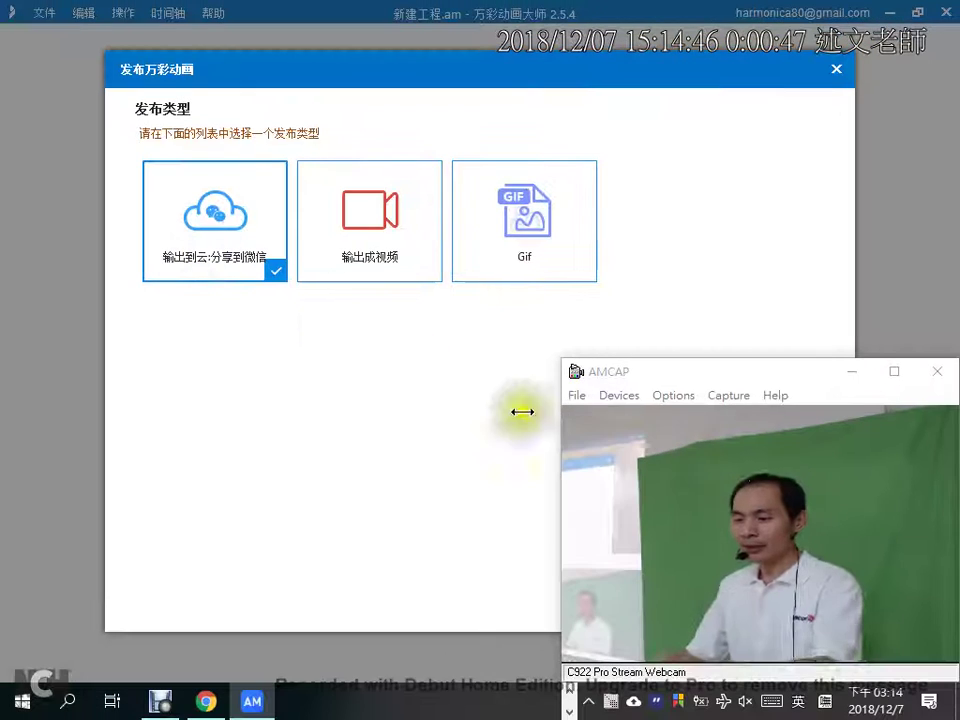
click(851, 371)
click(797, 600)
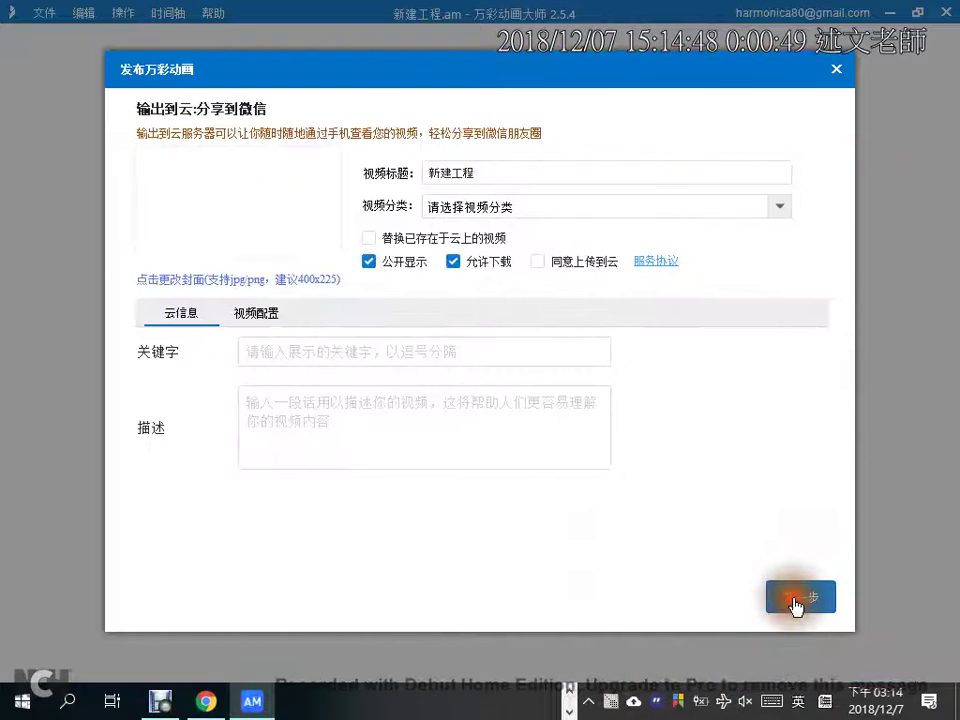
- Set the video category to 教育教学 and the video title to 中興大學測試
click(512, 172)
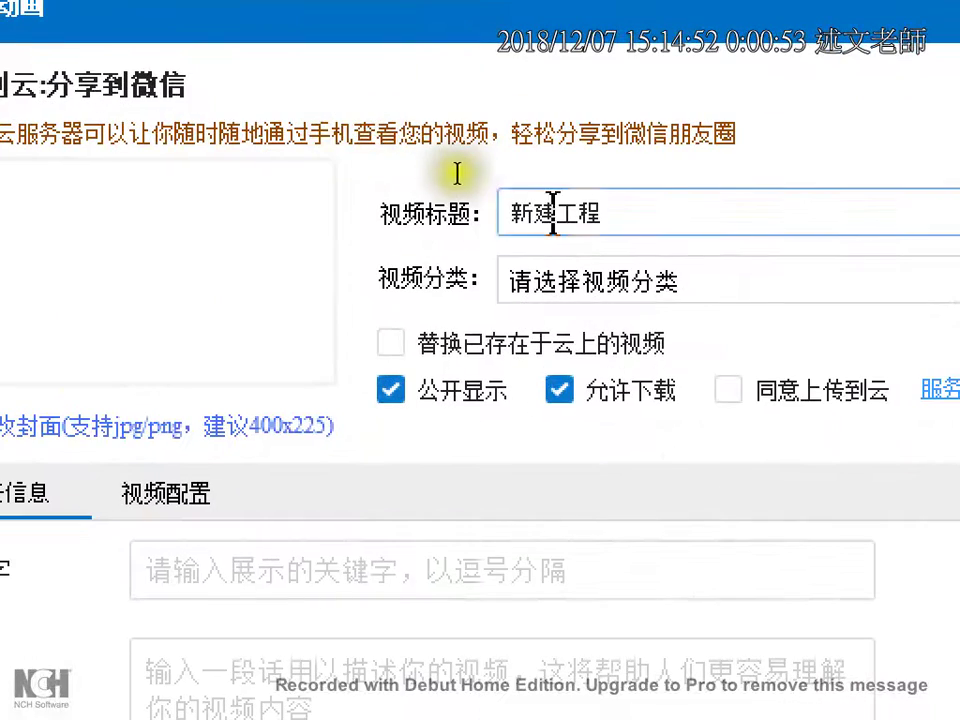
drag(604, 214, 489, 214)
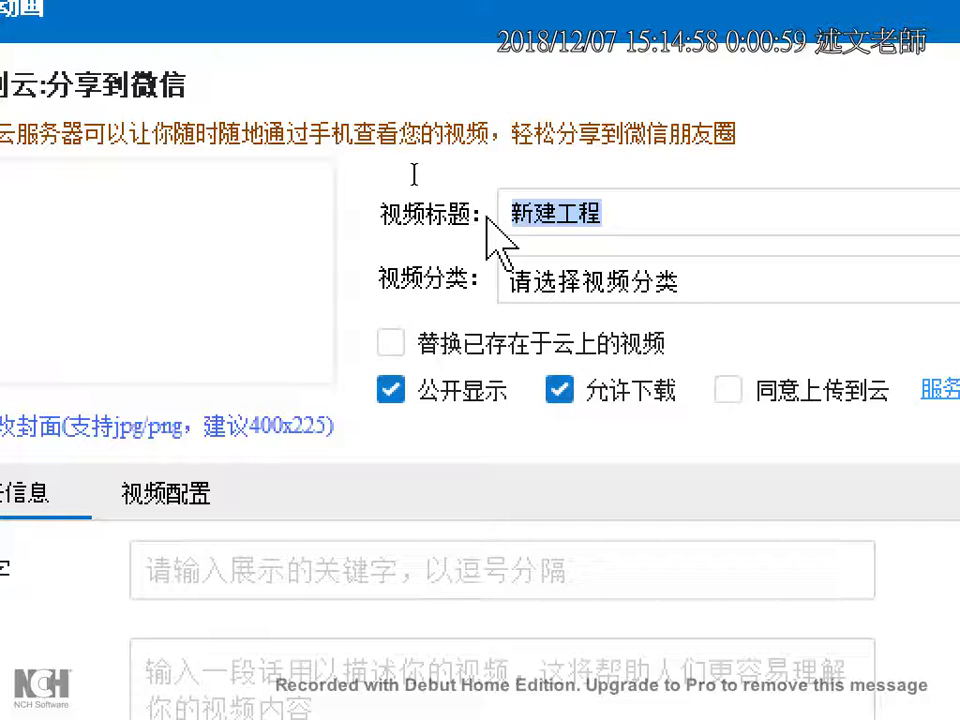
click(580, 280)
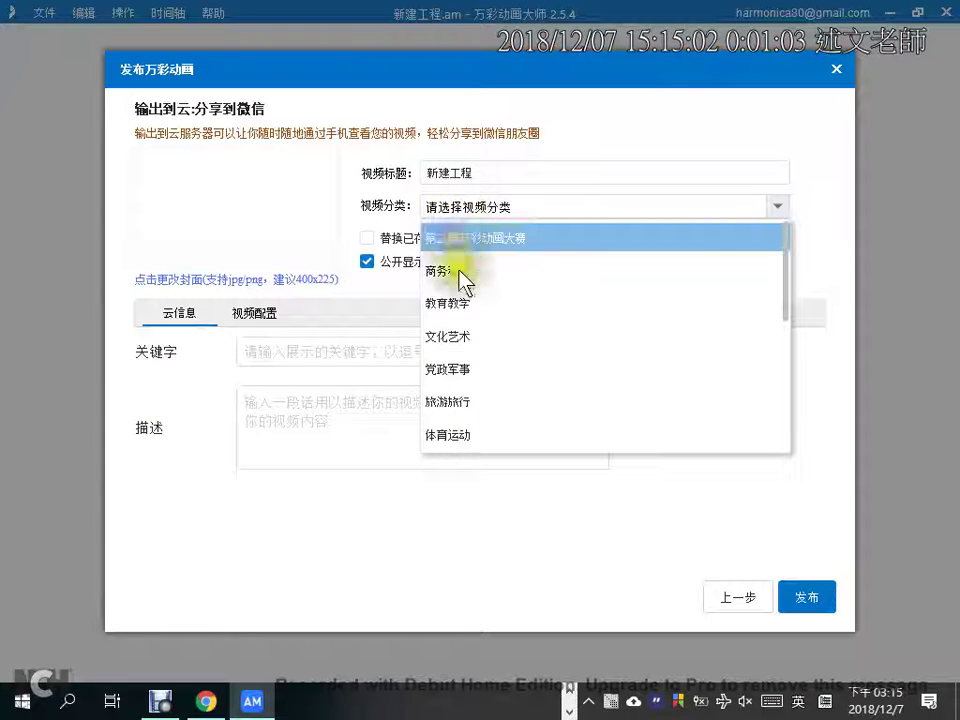
click(542, 470)
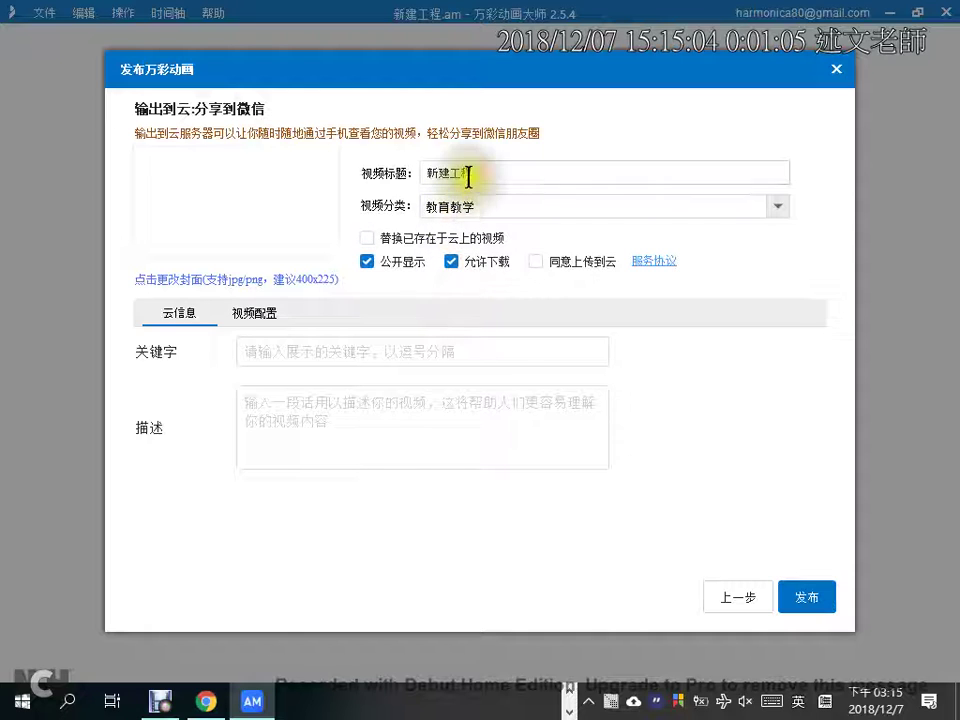
drag(467, 176, 386, 175)
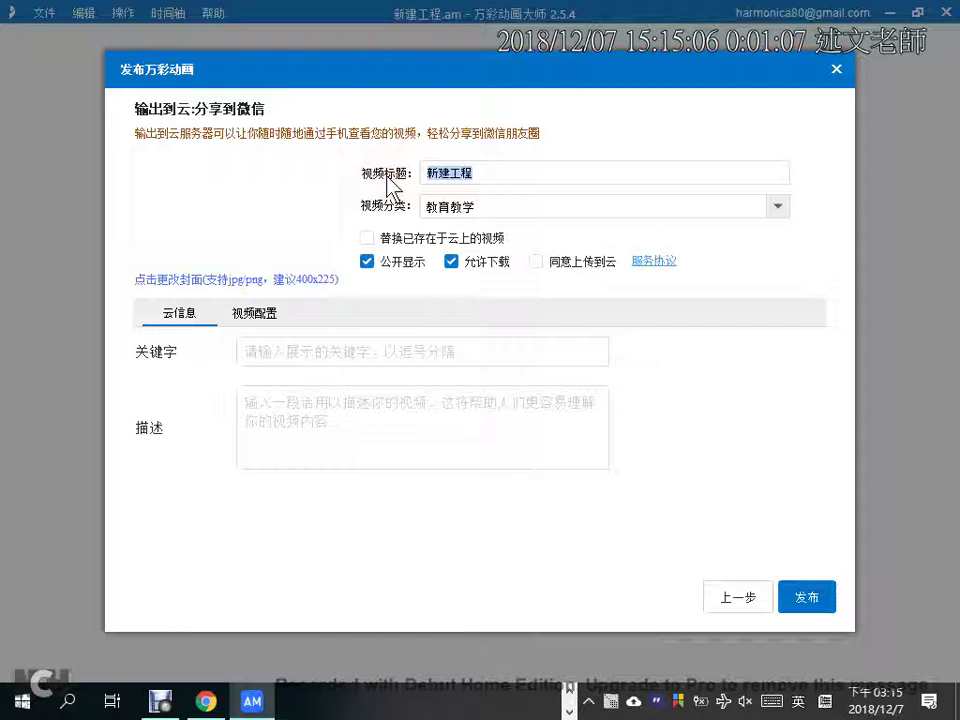
text(中興)
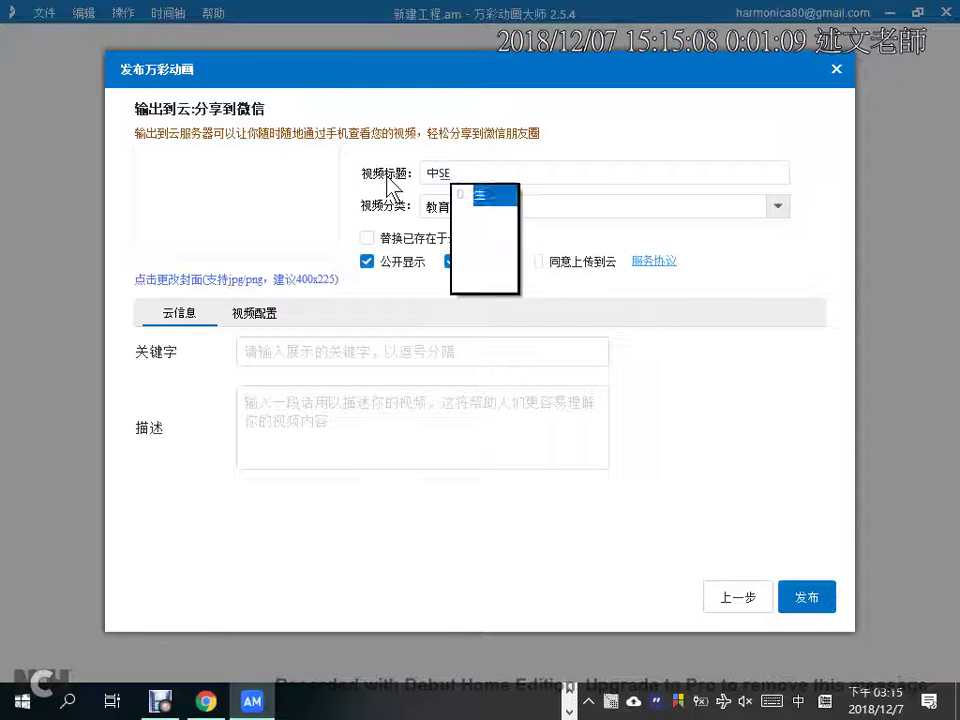
text(大學WR)
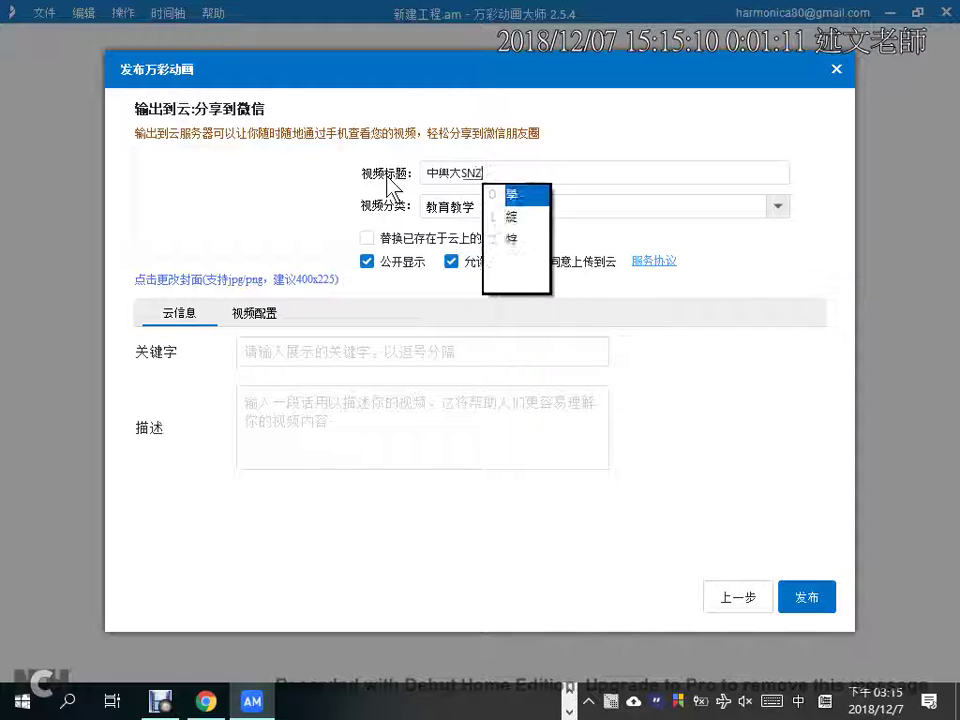
text(測試)
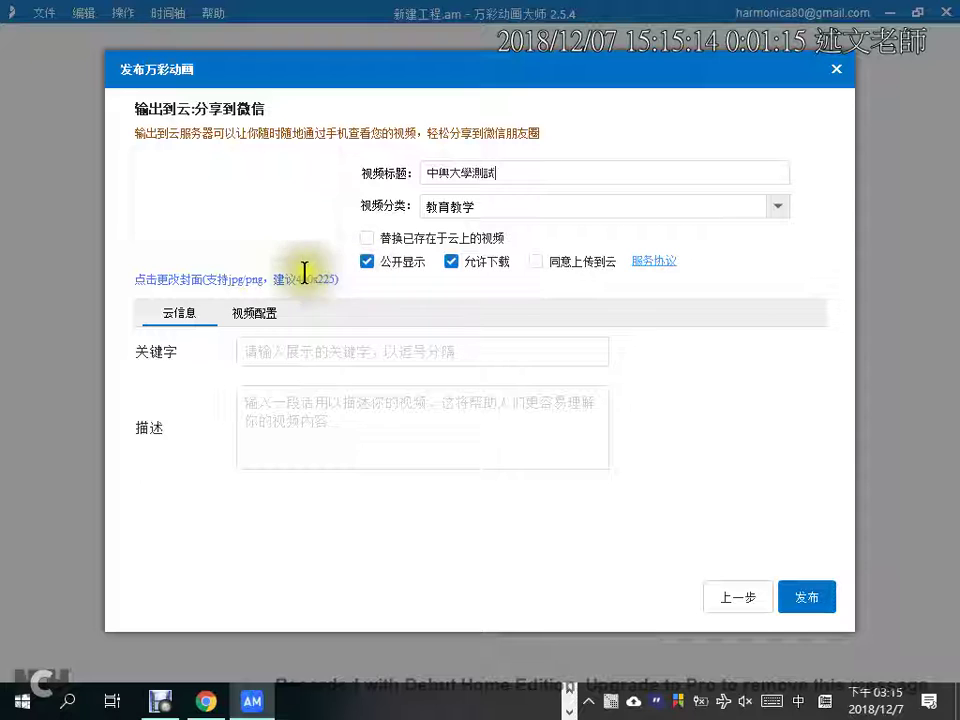
- Examine the keyword and description fields of the cloud information
click(403, 403)
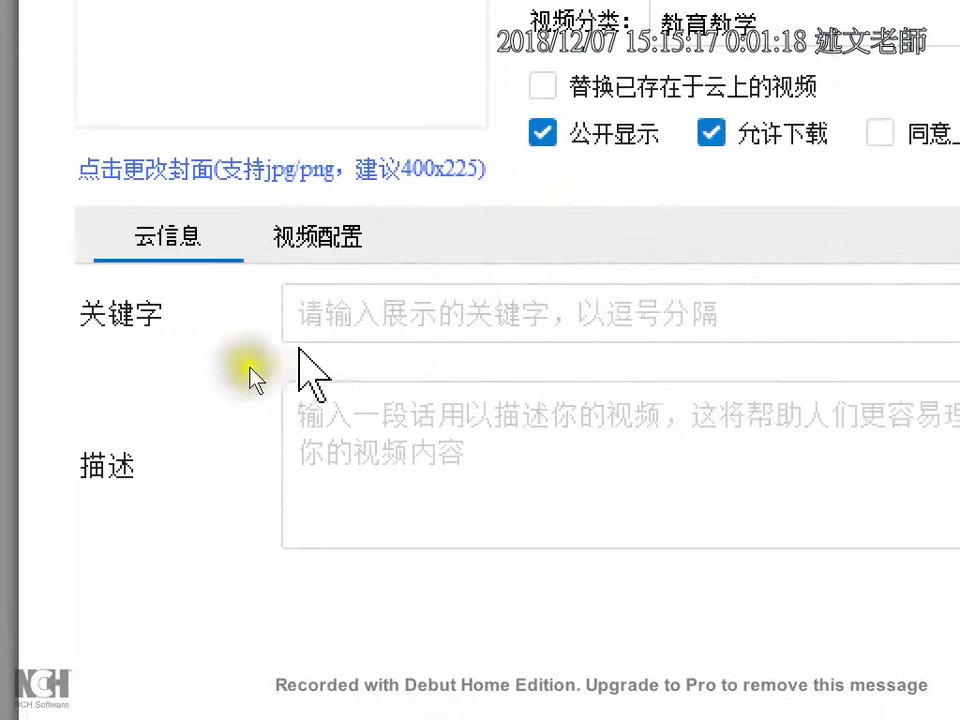
click(259, 355)
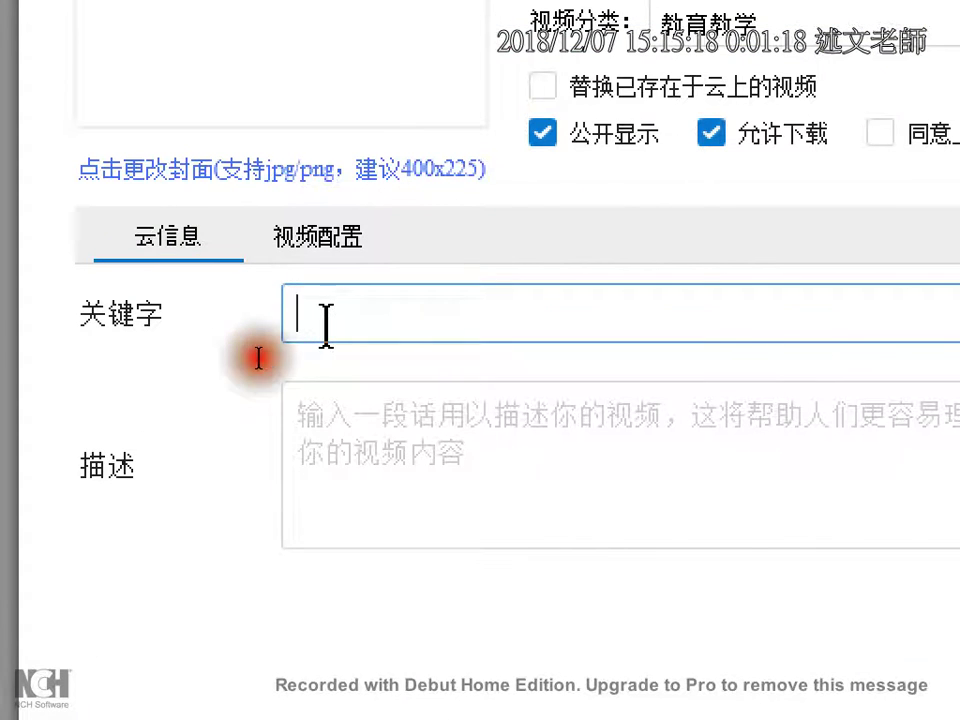
click(348, 436)
click(346, 438)
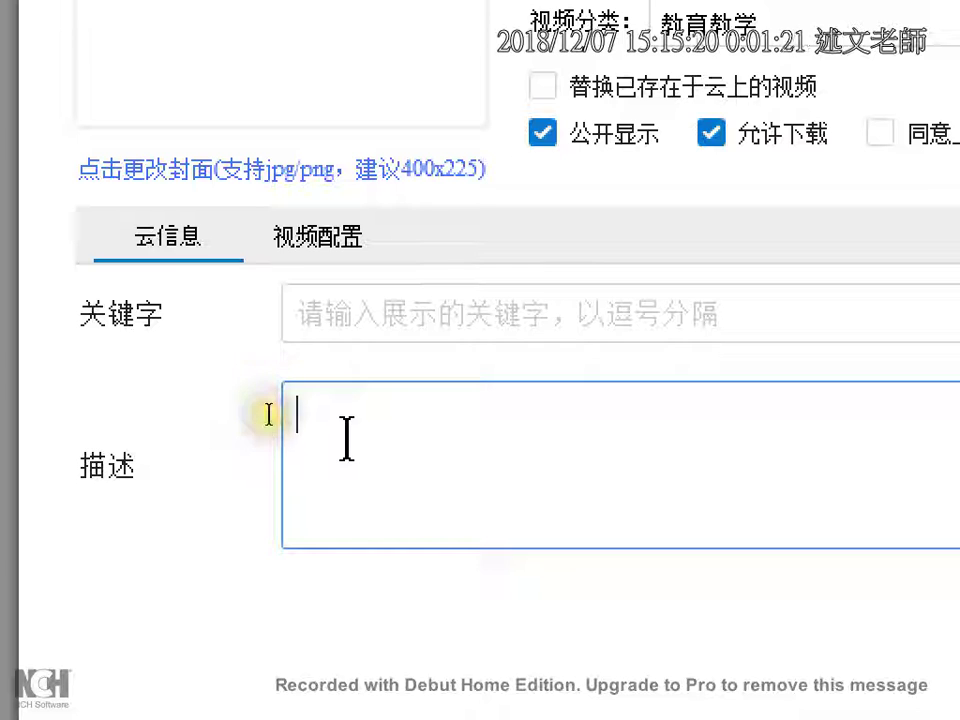
click(328, 313)
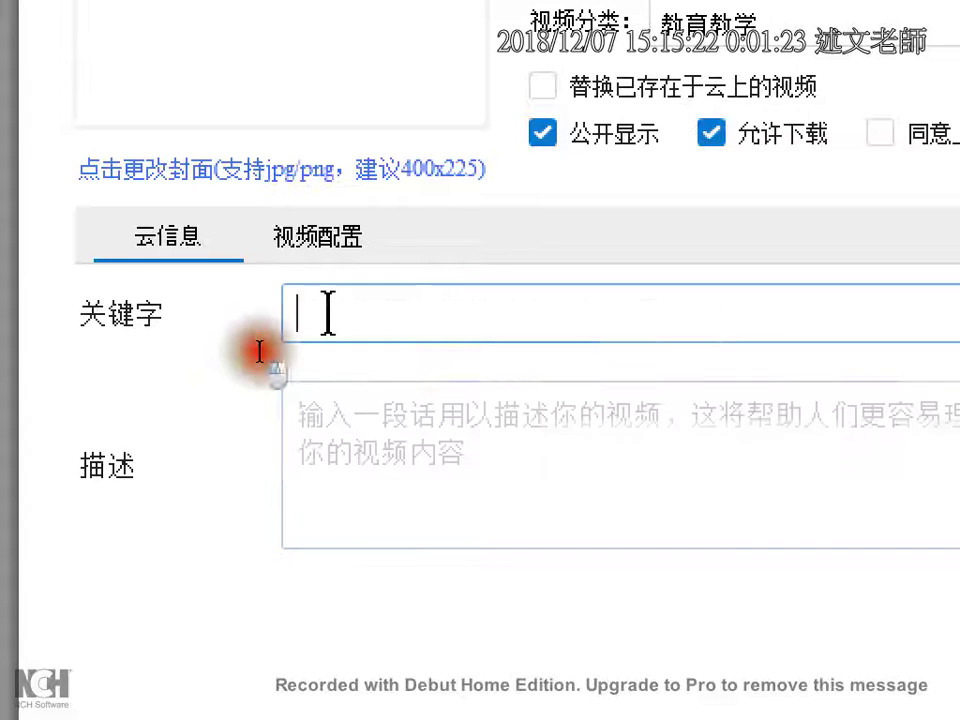
click(310, 447)
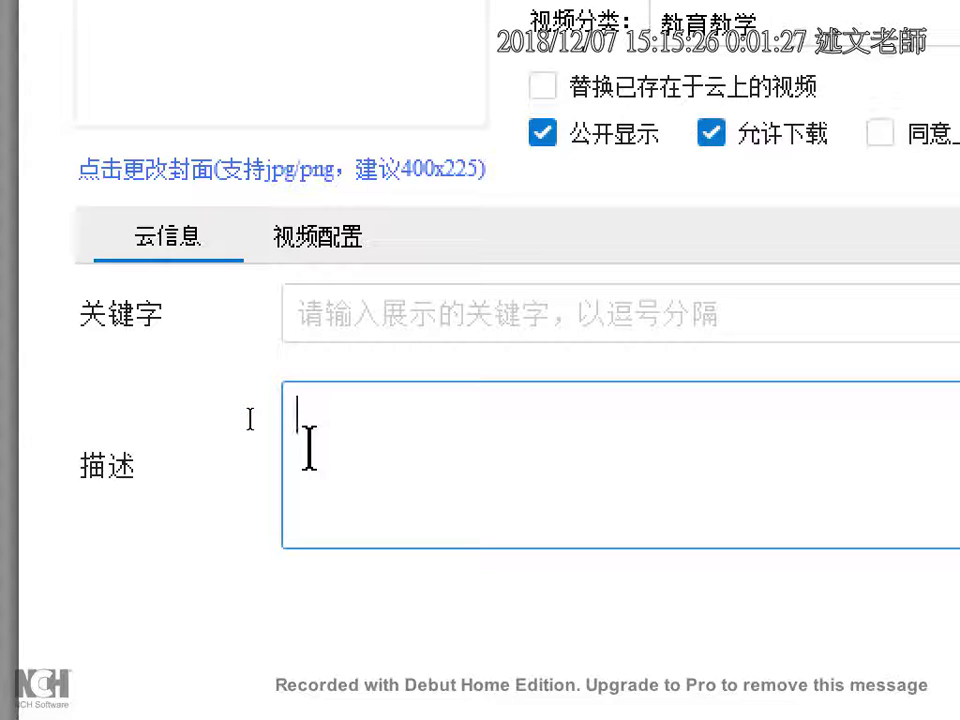
- Review the video configuration, looking at the 576P video size and the available frame rates
click(302, 244)
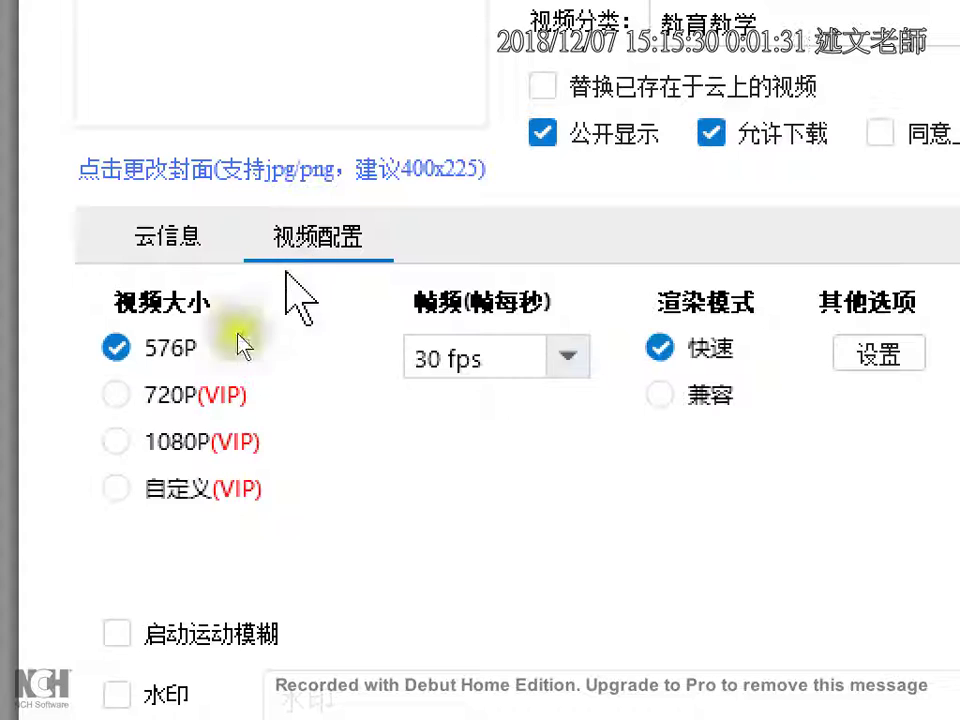
click(133, 350)
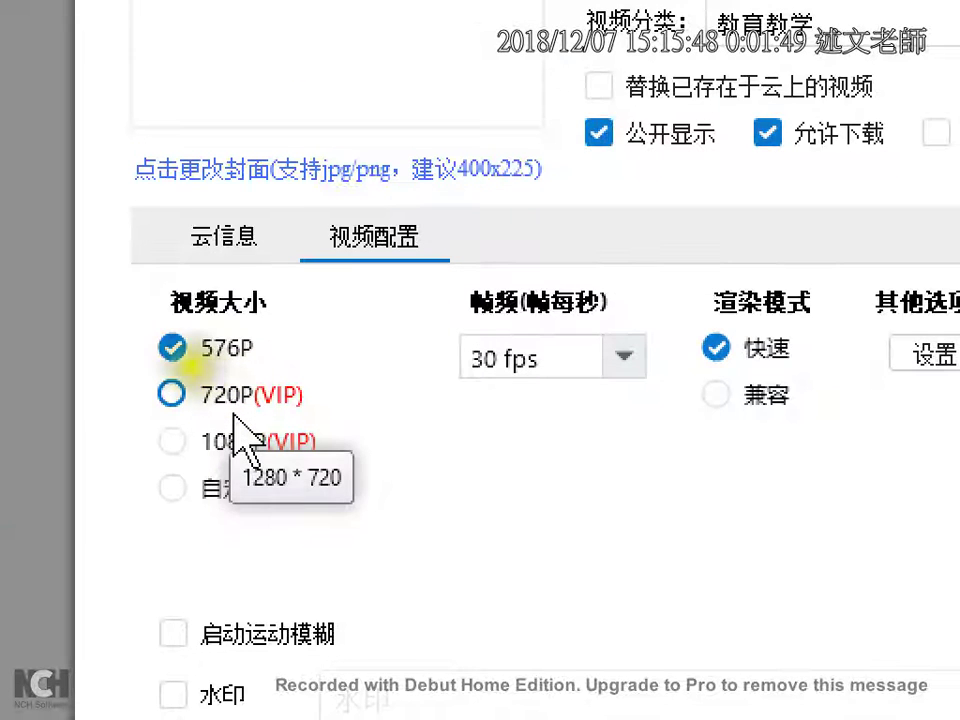
drag(190, 366, 295, 366)
mouse_move(354, 313)
mouse_down()
mouse_move(340, 354)
mouse_move(440, 354)
mouse_up()
mouse_move(455, 298)
mouse_down()
mouse_move(482, 335)
mouse_move(450, 355)
mouse_move(592, 325)
mouse_move(589, 359)
mouse_move(614, 302)
mouse_move(698, 300)
mouse_move(666, 352)
mouse_move(700, 340)
mouse_up()
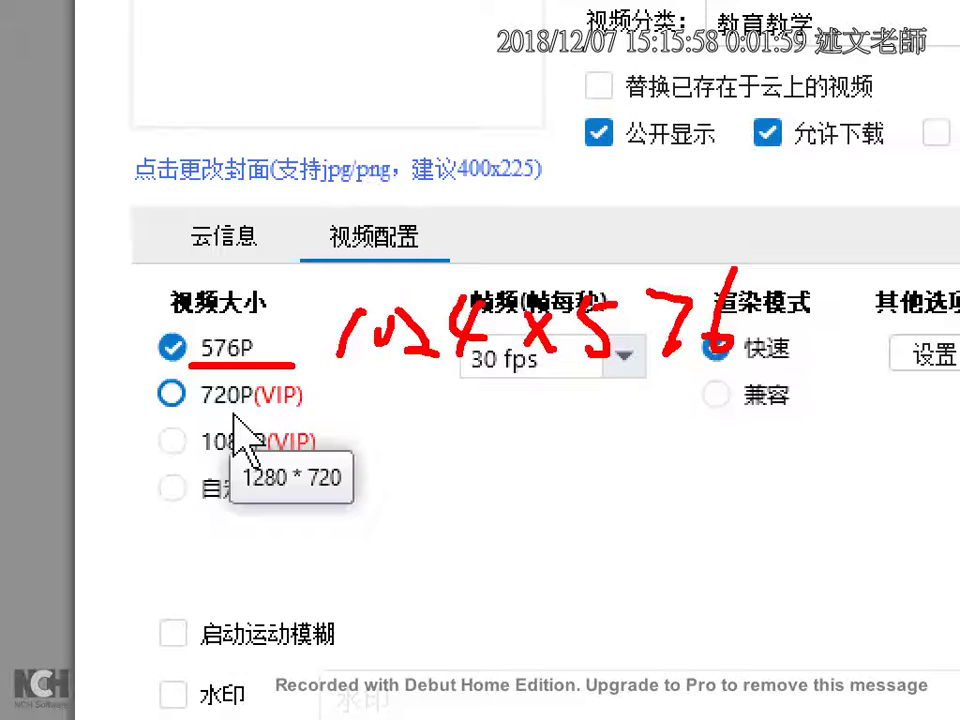
key(Escape)
key(Escape)
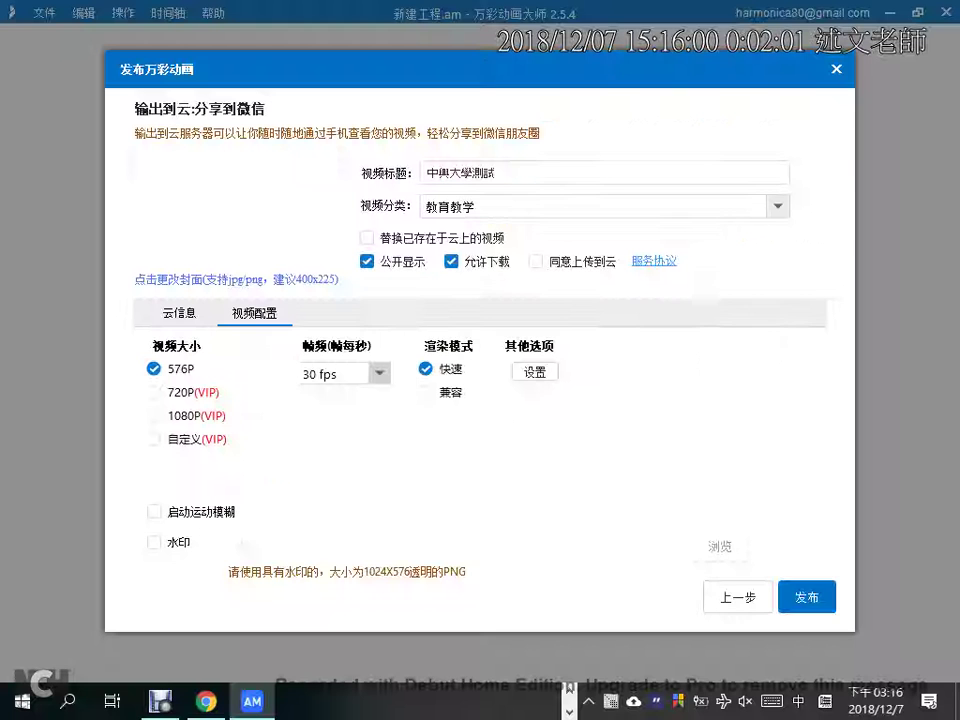
click(374, 377)
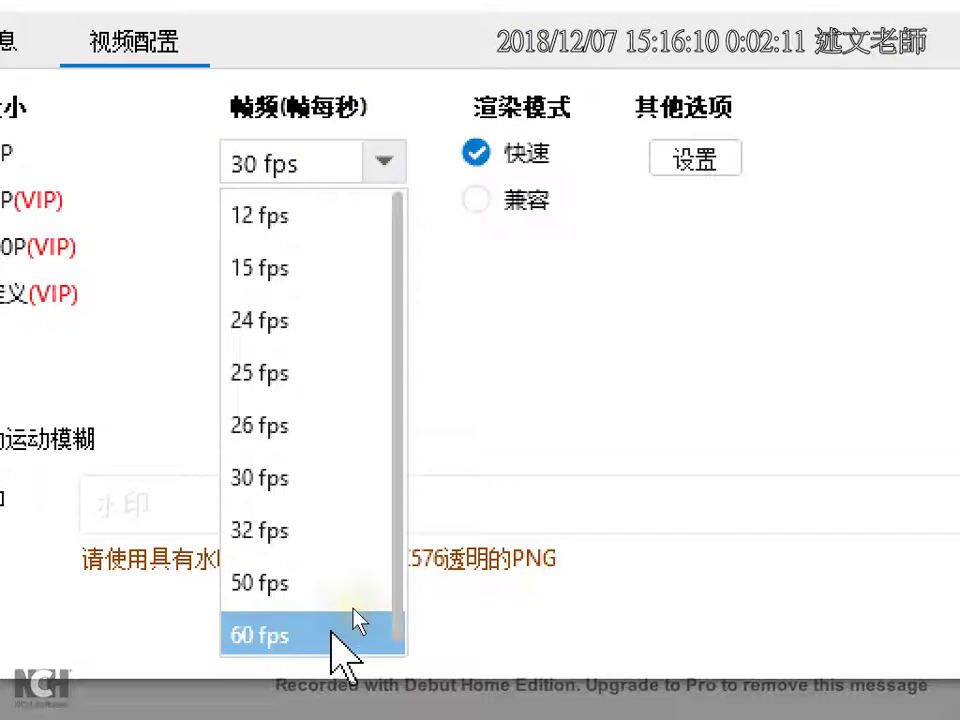
click(345, 615)
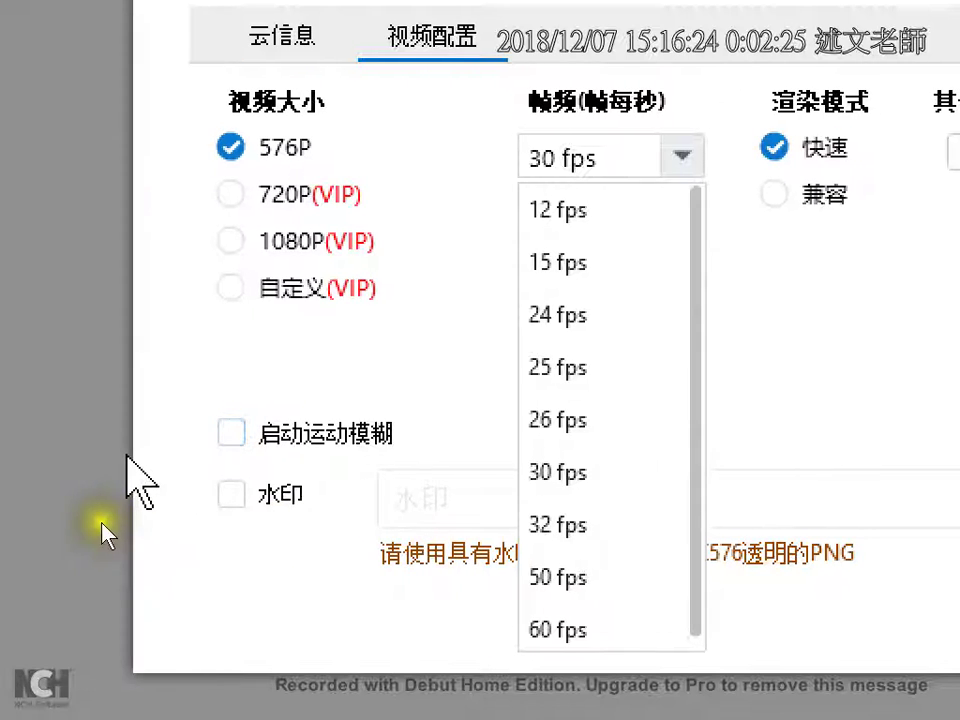
- Try motion blur (启动运动模糊) for the video, turn it off again, and cancel the publishing
click(232, 432)
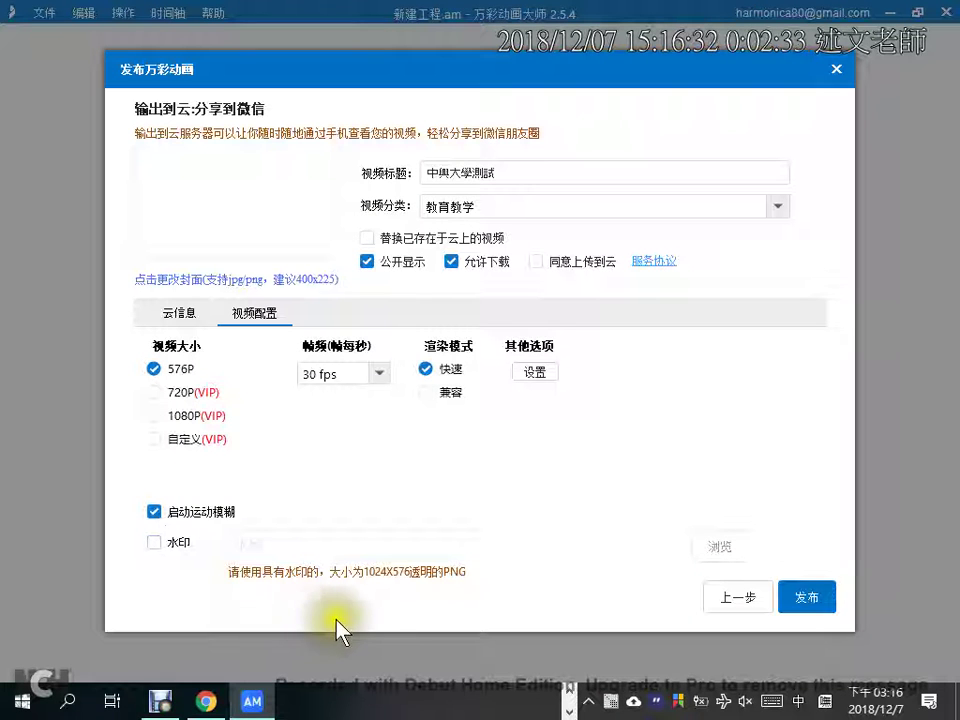
click(541, 702)
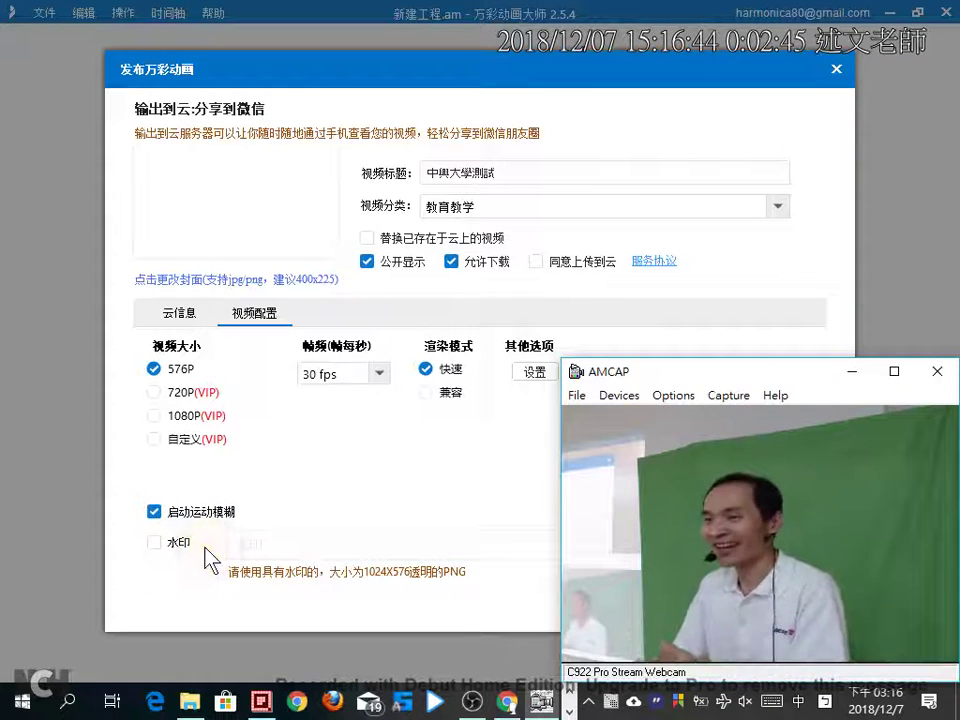
click(154, 511)
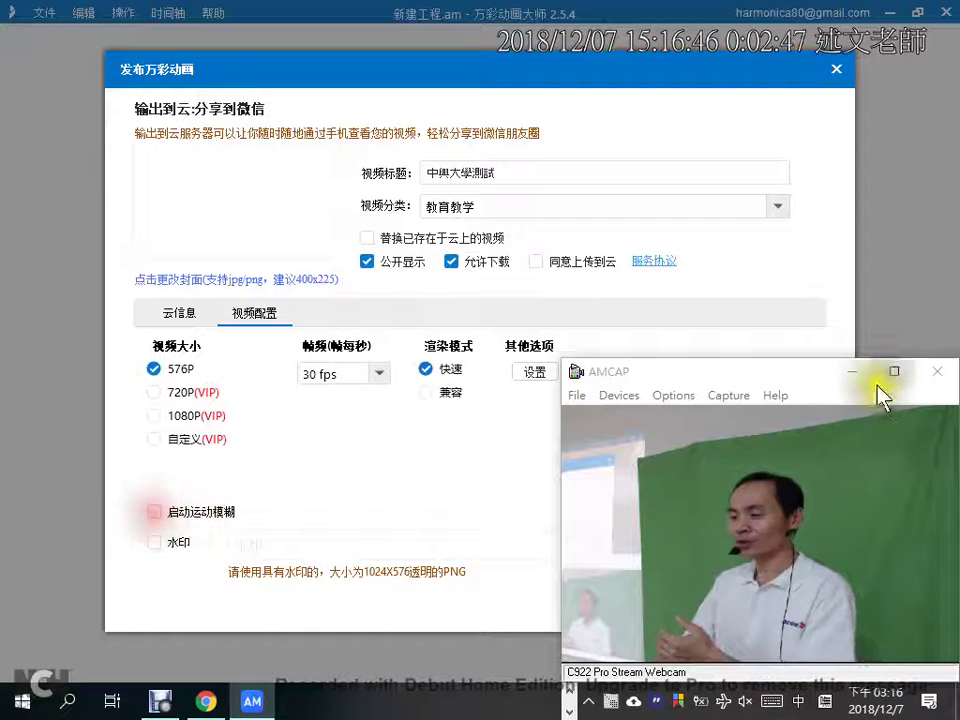
click(826, 372)
click(851, 374)
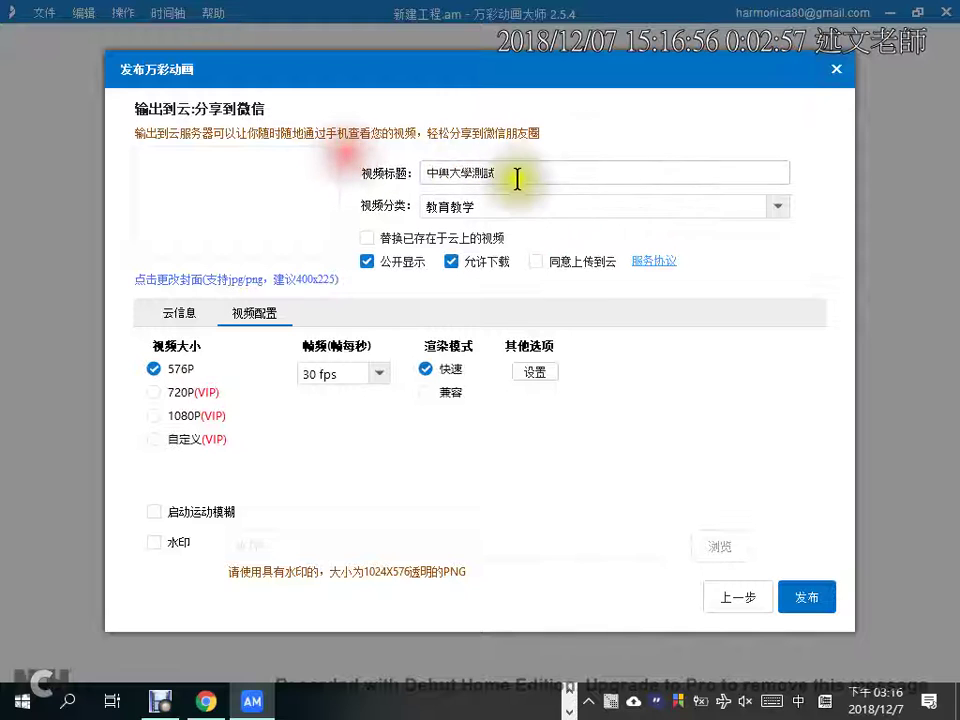
click(838, 76)
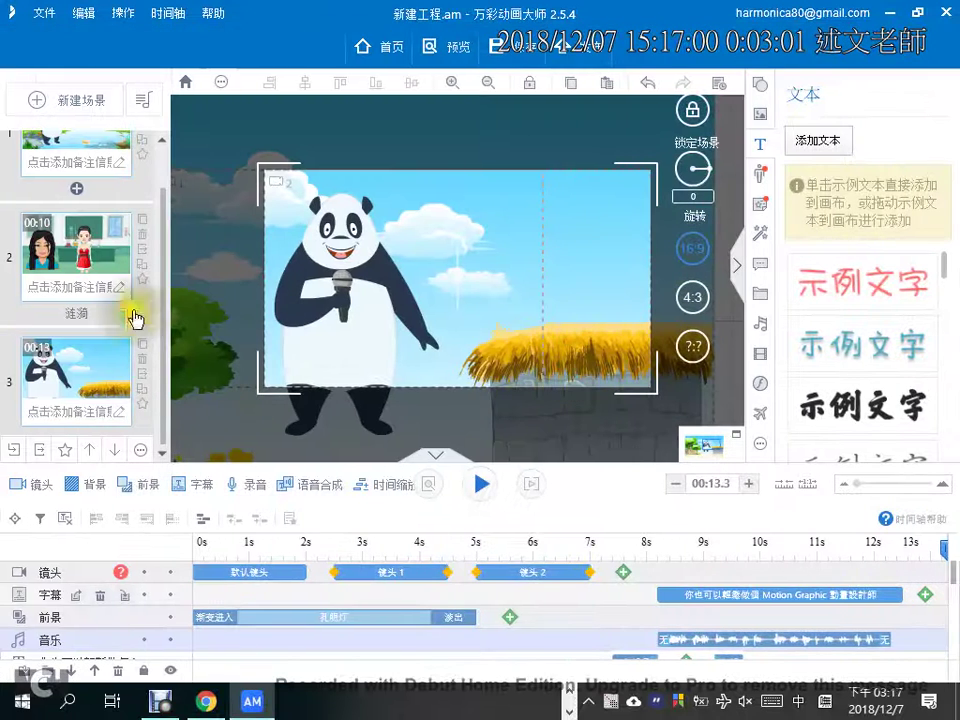
- Delete scene 2, the classroom scene, from the project
click(88, 255)
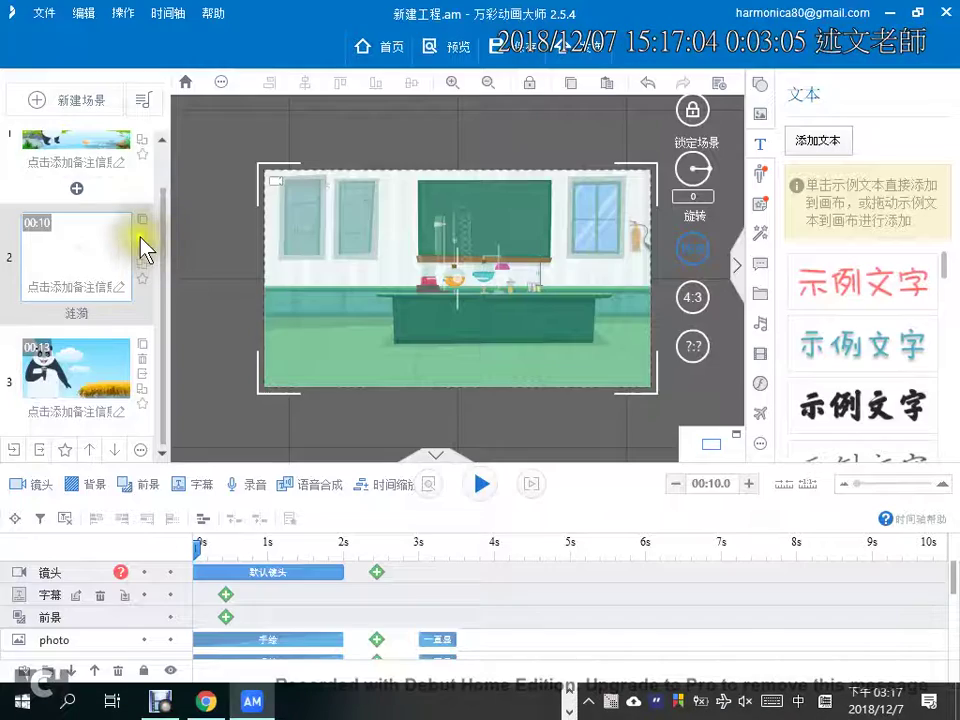
click(142, 239)
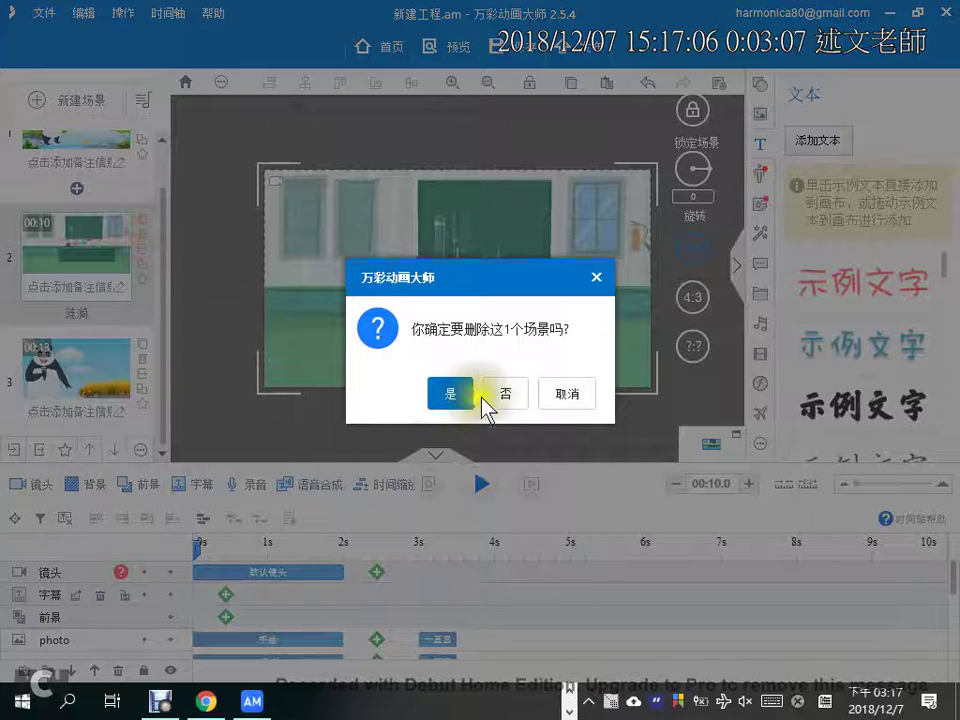
click(450, 393)
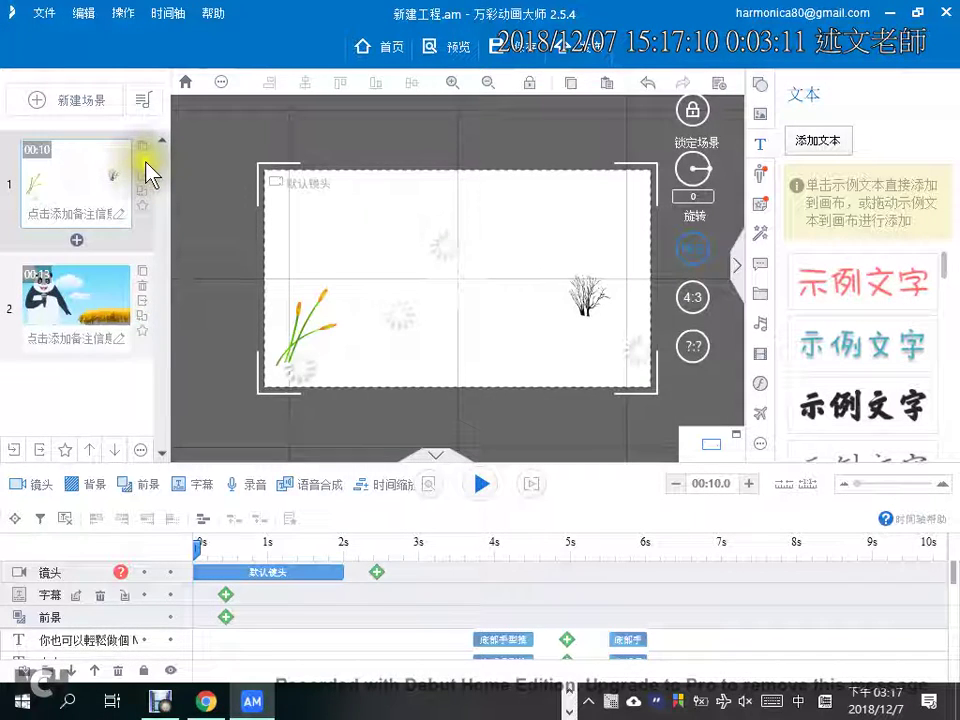
- Delete scene 1, the white scene with the plants and bare tree, from the project
click(142, 162)
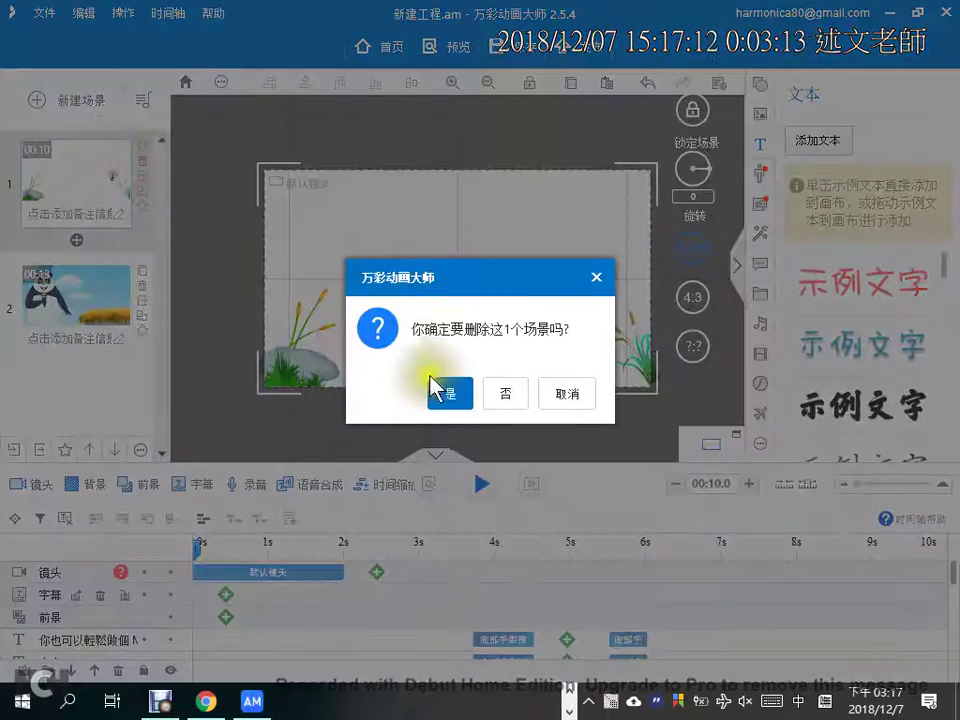
click(453, 395)
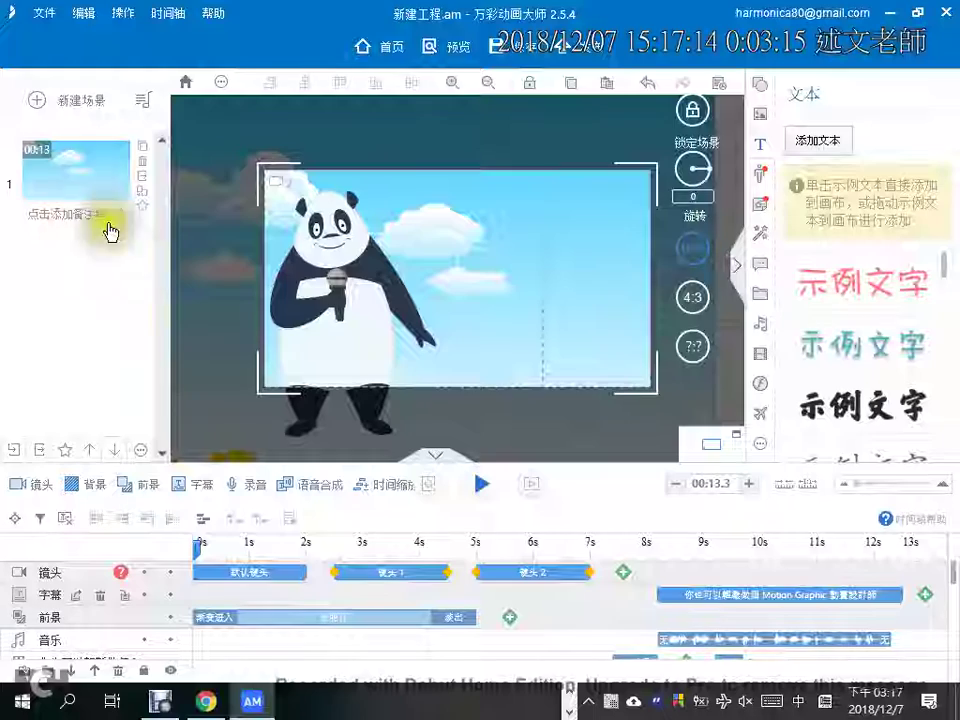
- Start publishing to the cloud (输出到云:分享到微信) with the video title 中興大學測試 and the category 教育教学
click(574, 47)
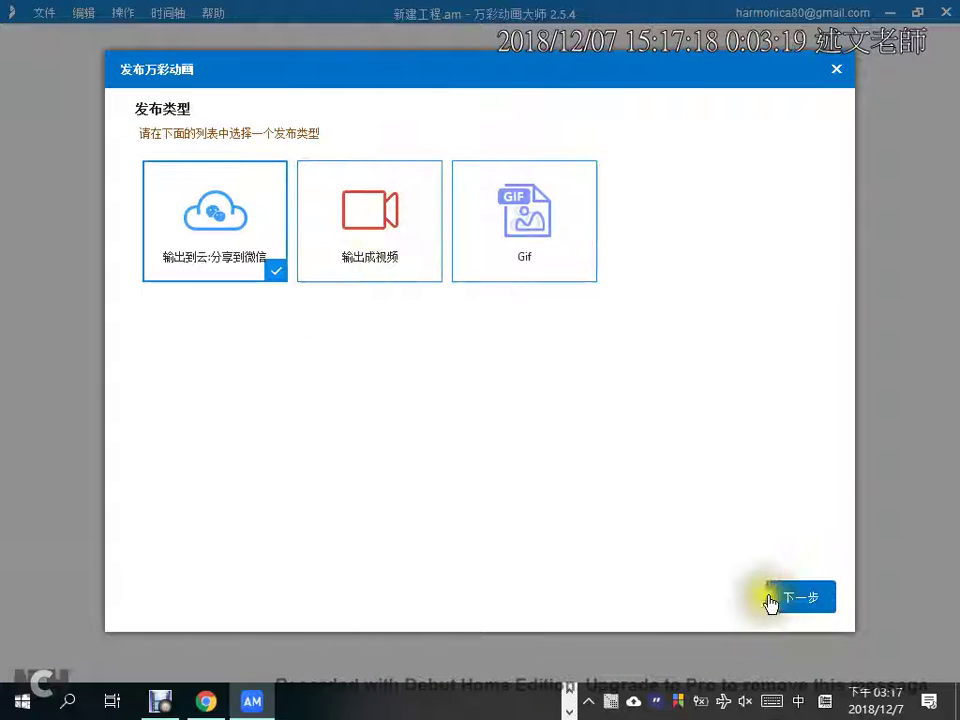
click(799, 600)
drag(536, 171, 450, 207)
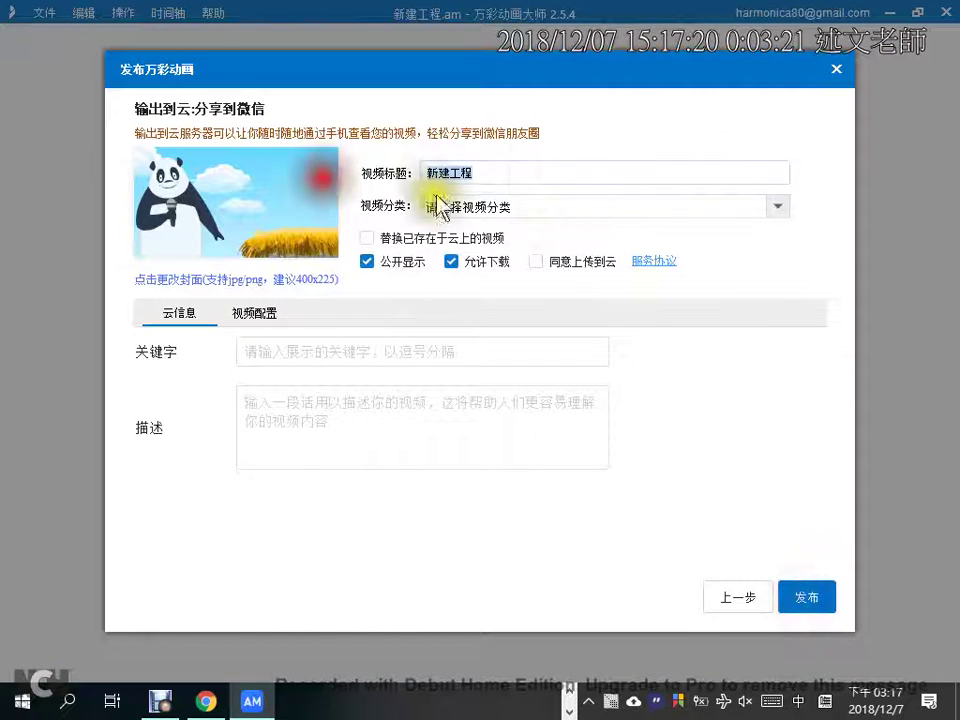
text(中興大學測試)
click(456, 206)
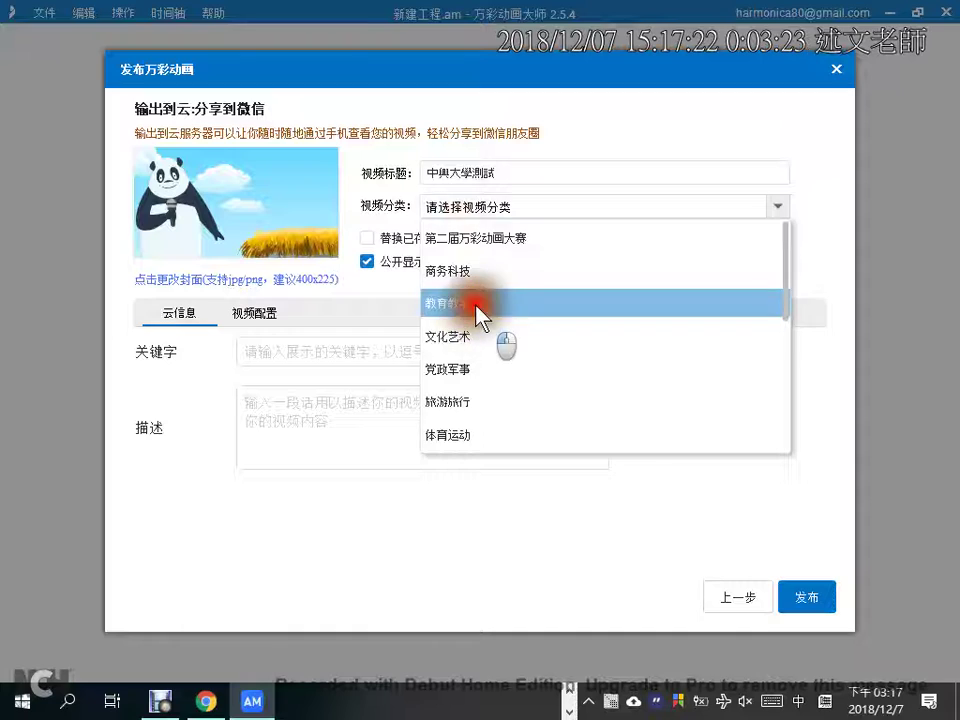
click(477, 306)
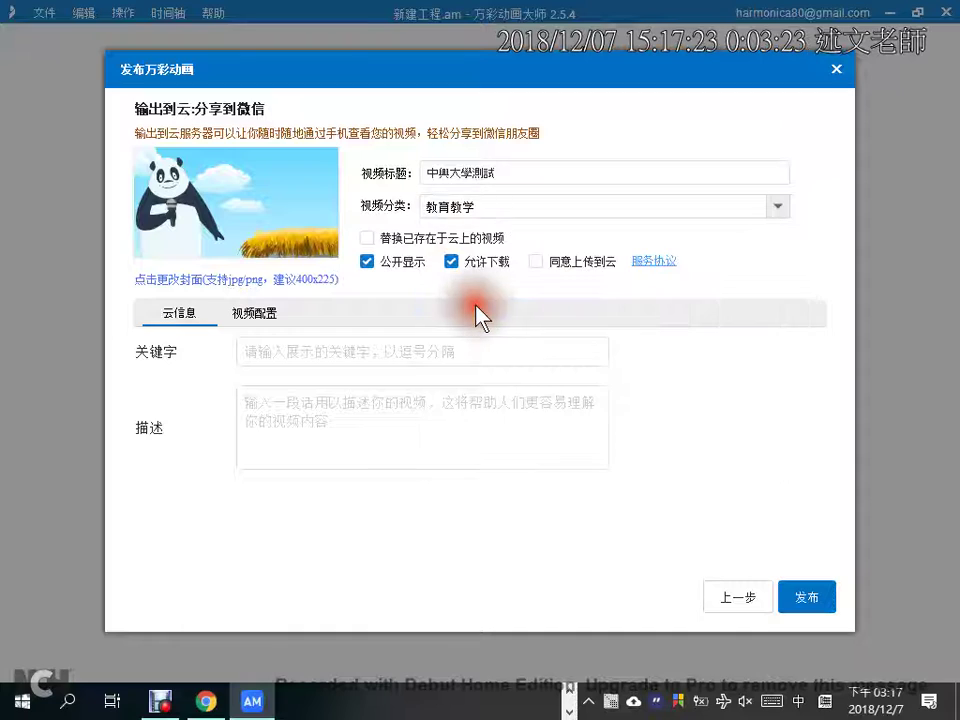
- Agree to the cloud upload (同意上传到云) and publish the video
click(798, 600)
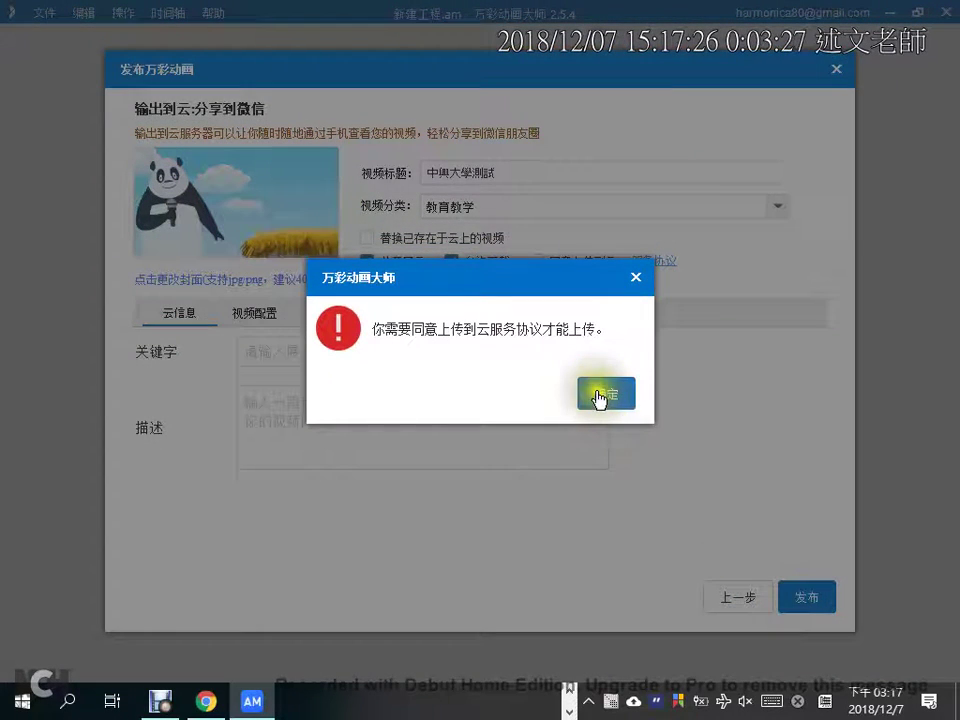
click(599, 396)
click(536, 261)
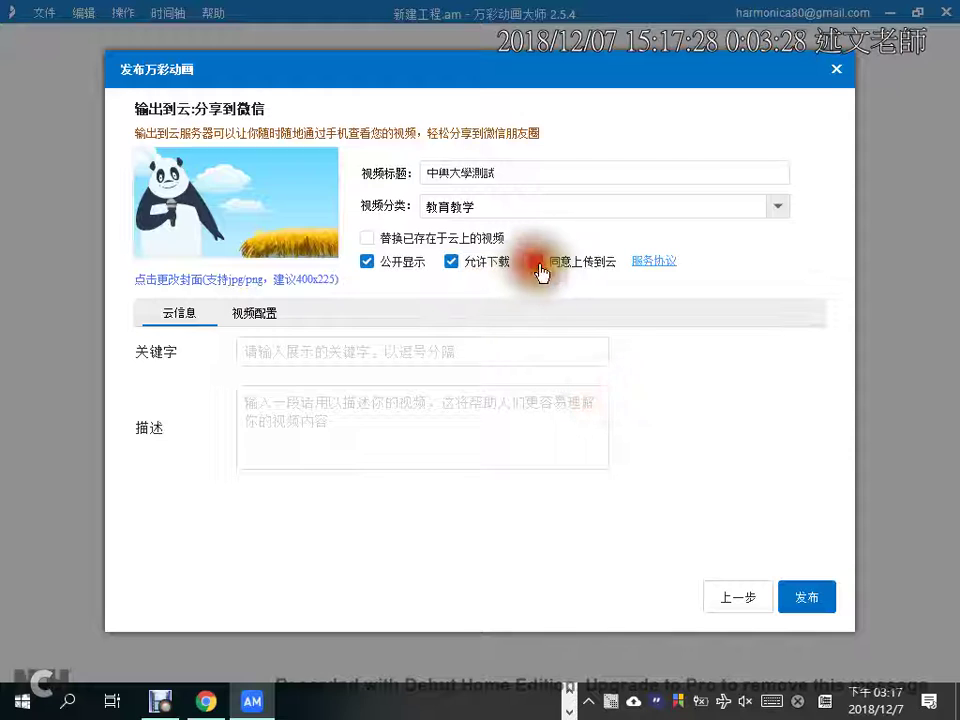
click(824, 597)
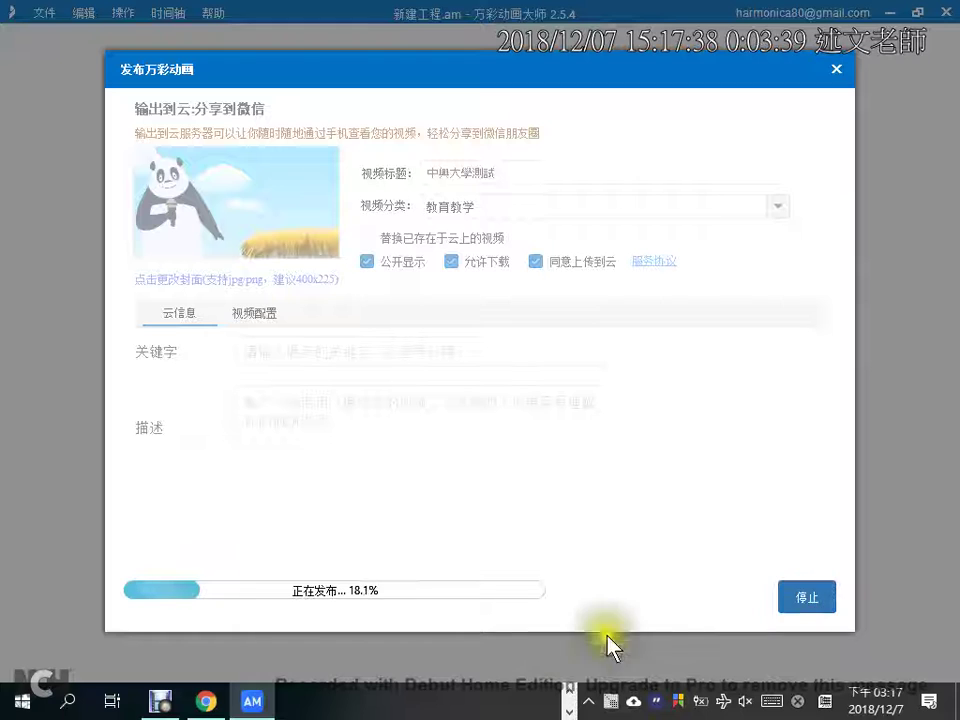
click(571, 697)
click(541, 700)
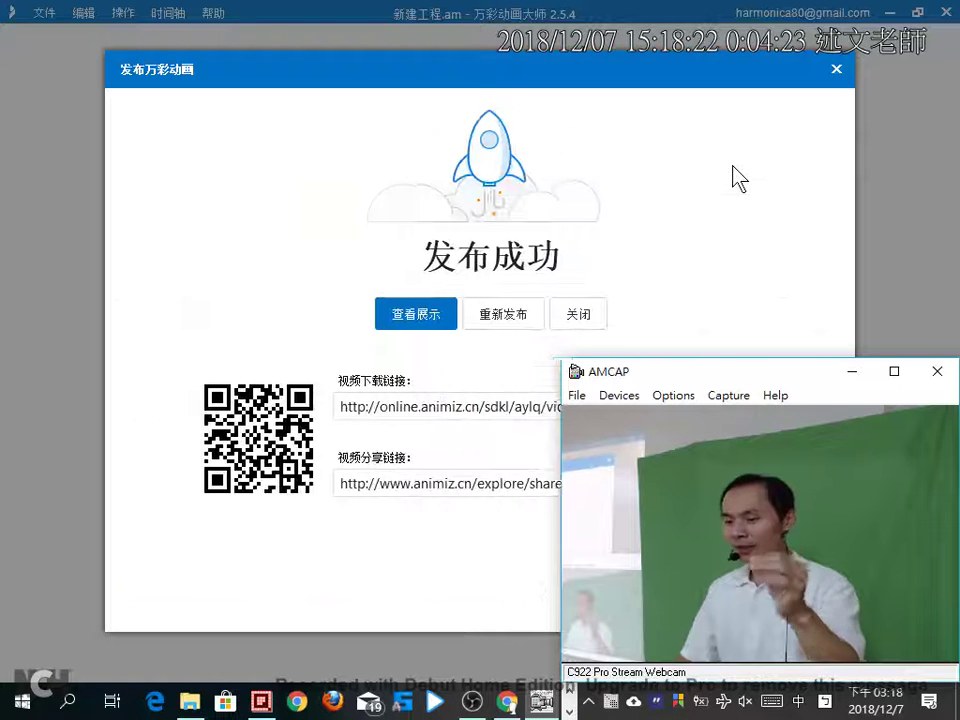
click(851, 373)
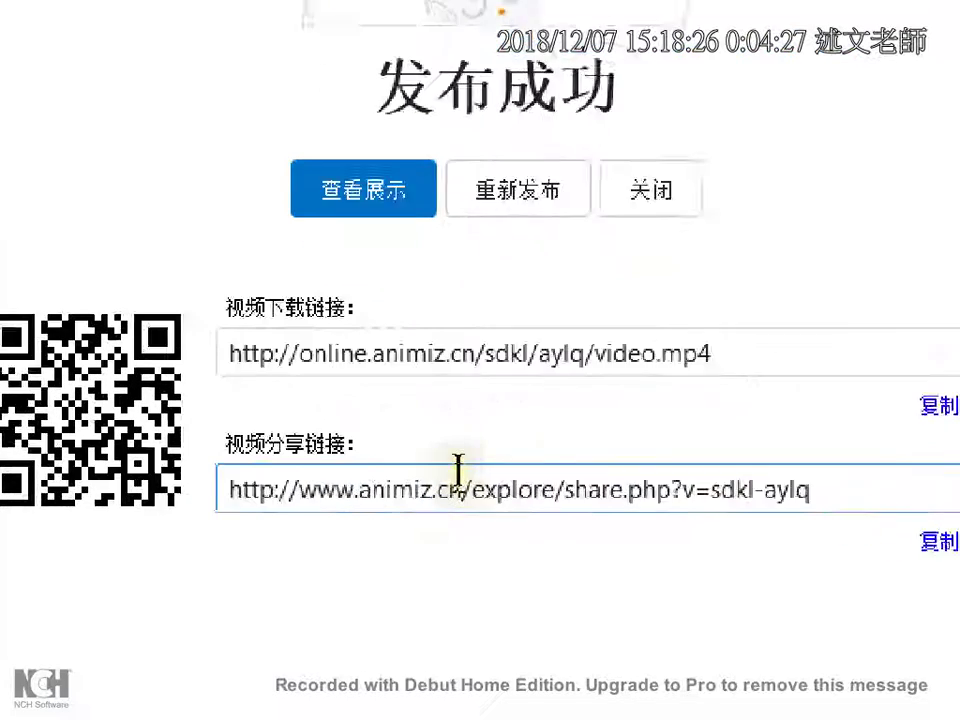
- Examine the published video's download link and share link, and open its online showcase (查看展示)
drag(754, 341, 718, 341)
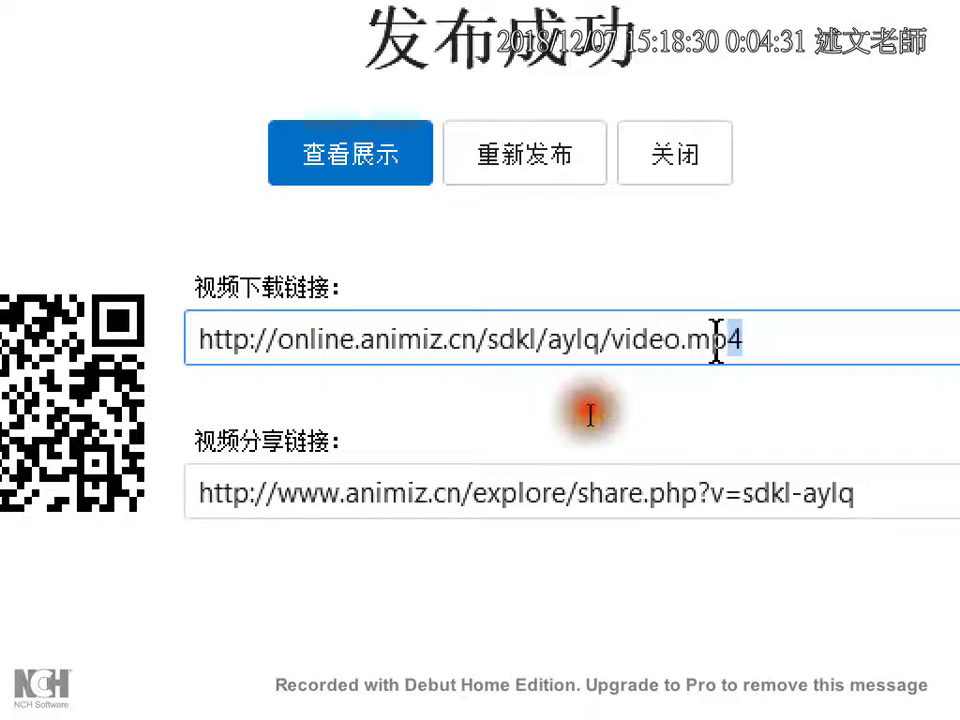
drag(862, 491, 131, 493)
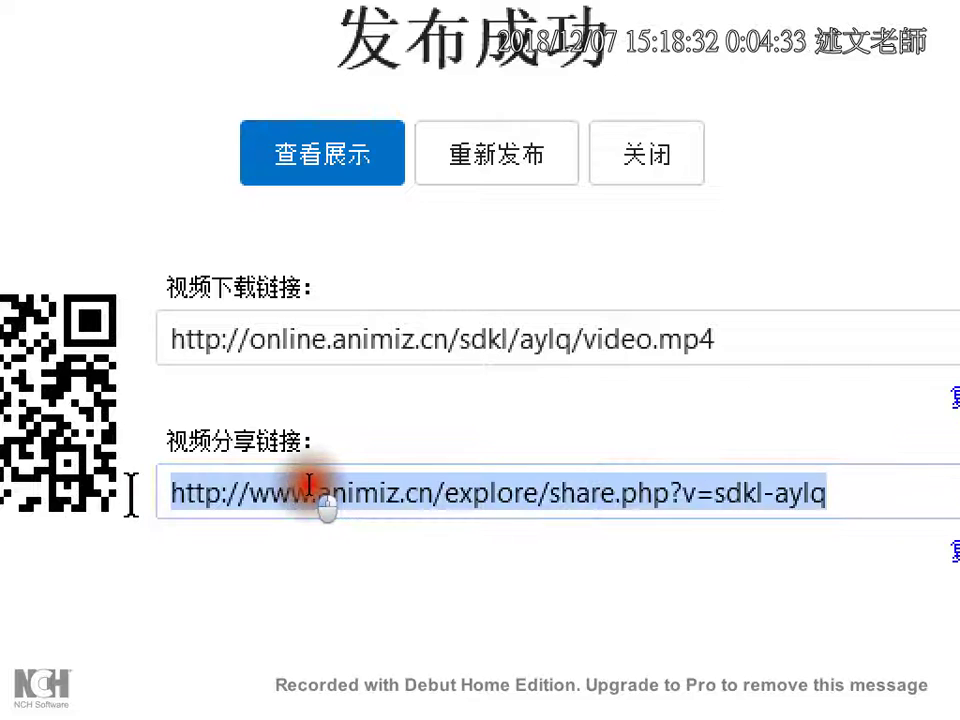
click(287, 338)
triple_click(287, 338)
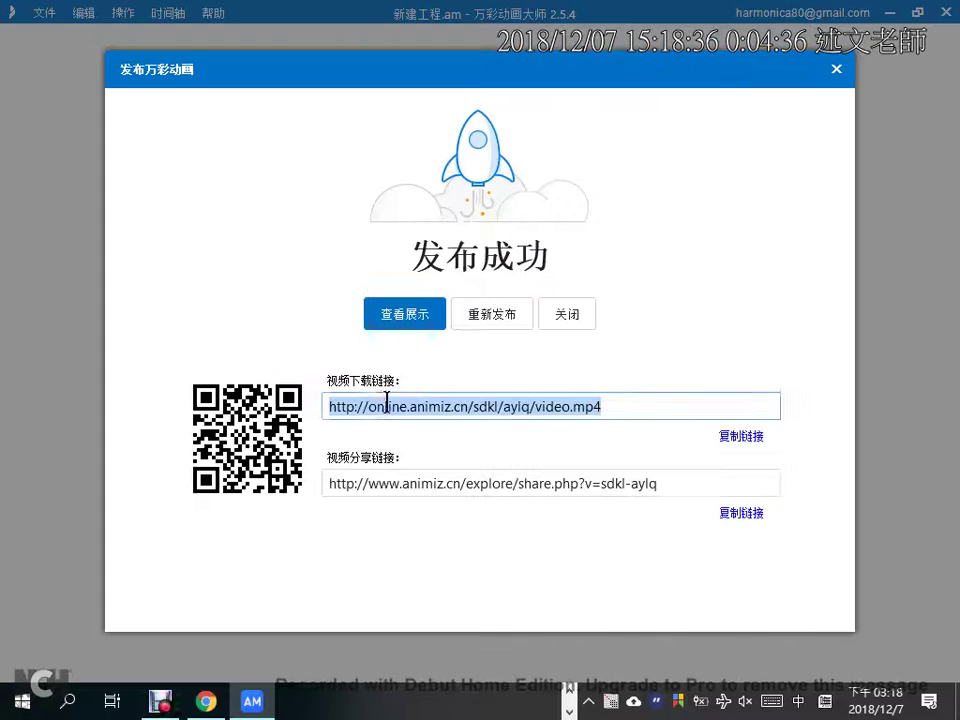
click(401, 316)
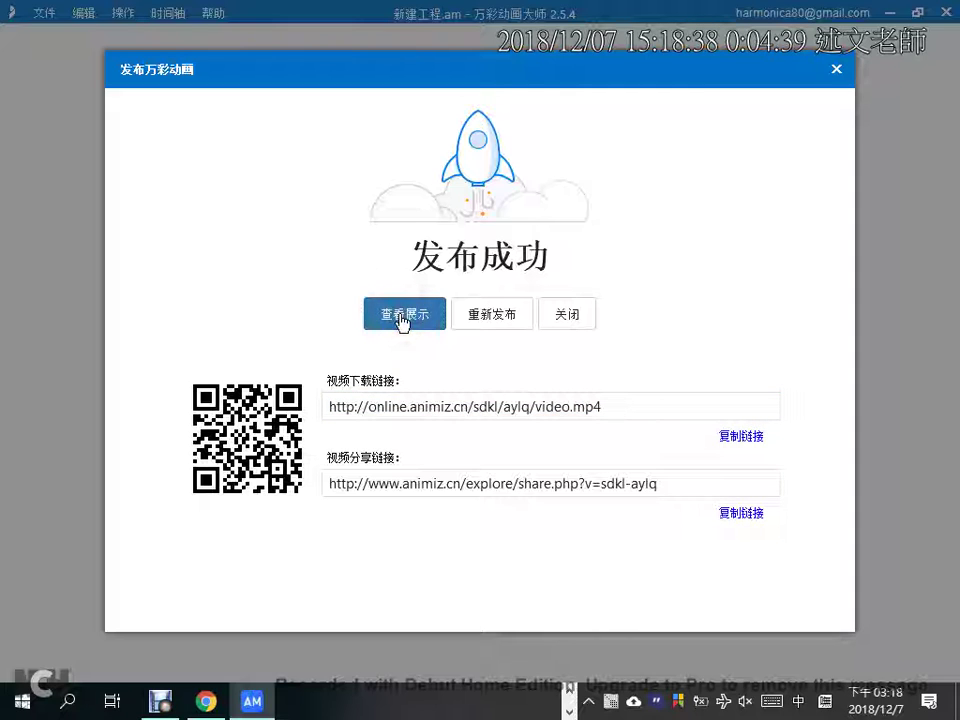